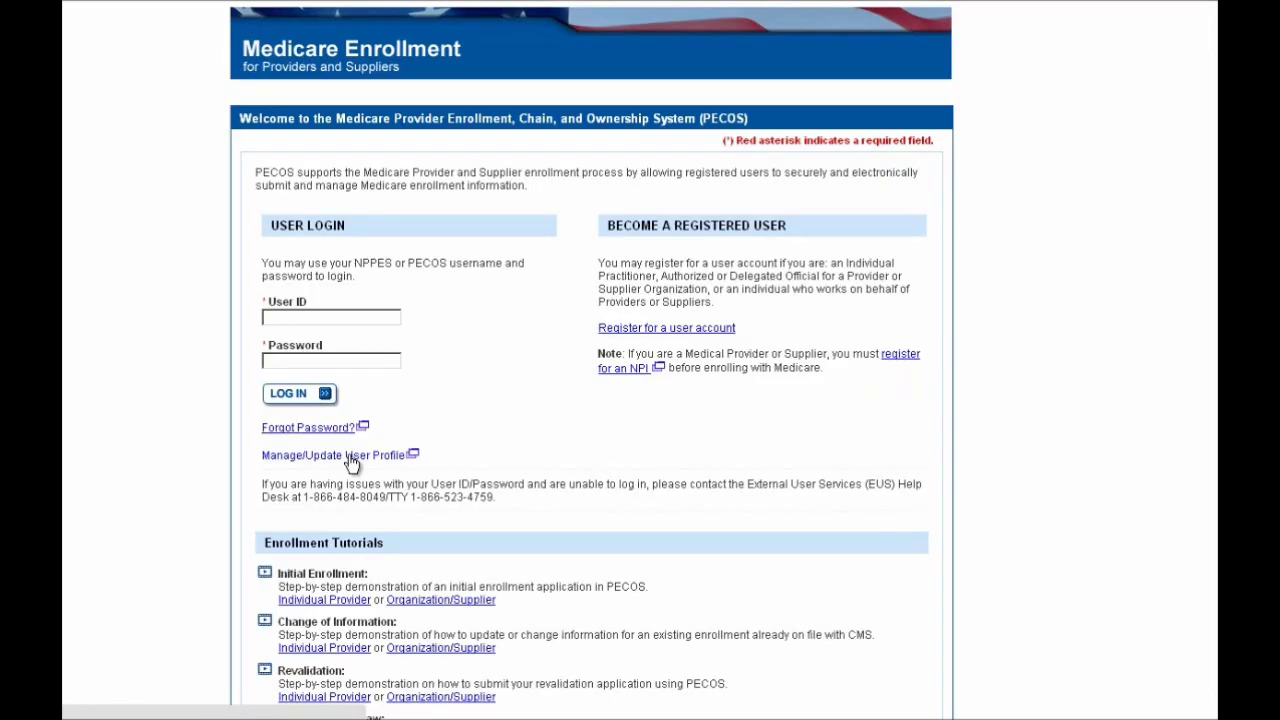
Sign in with the user ID and password and list My Enrollments with both associate organizations
click(391, 317)
text(jm)
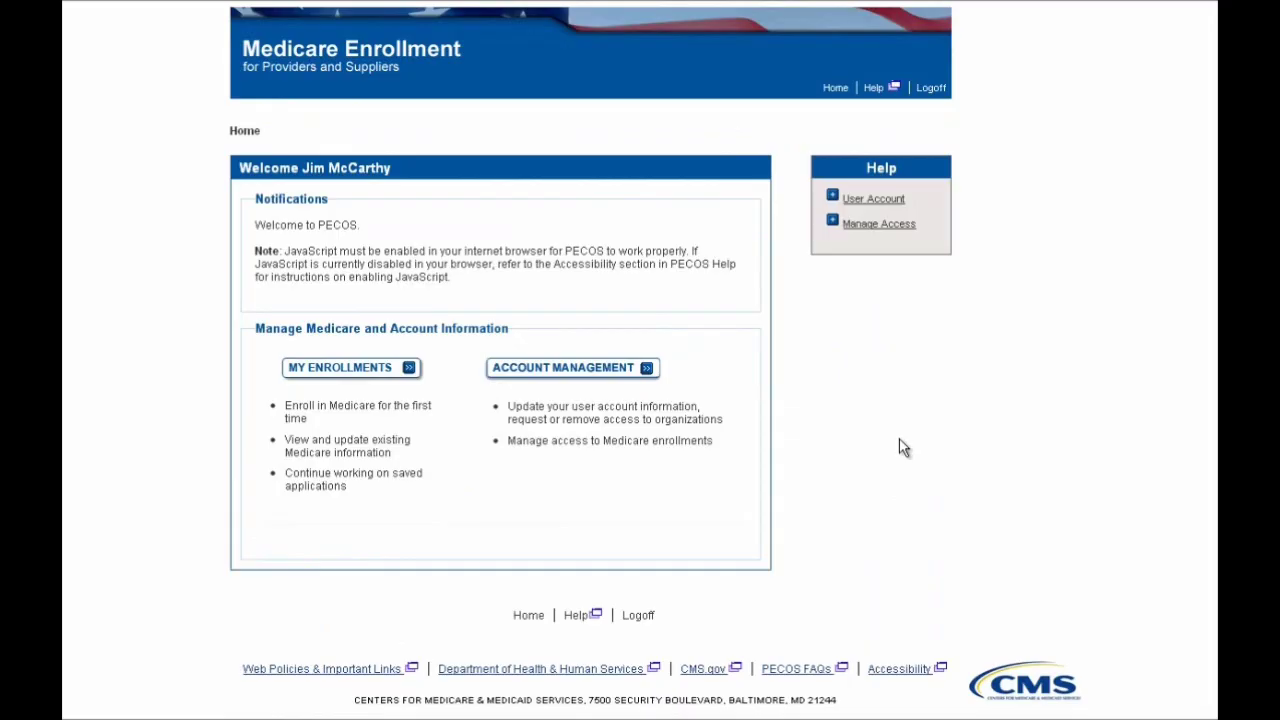
click(378, 372)
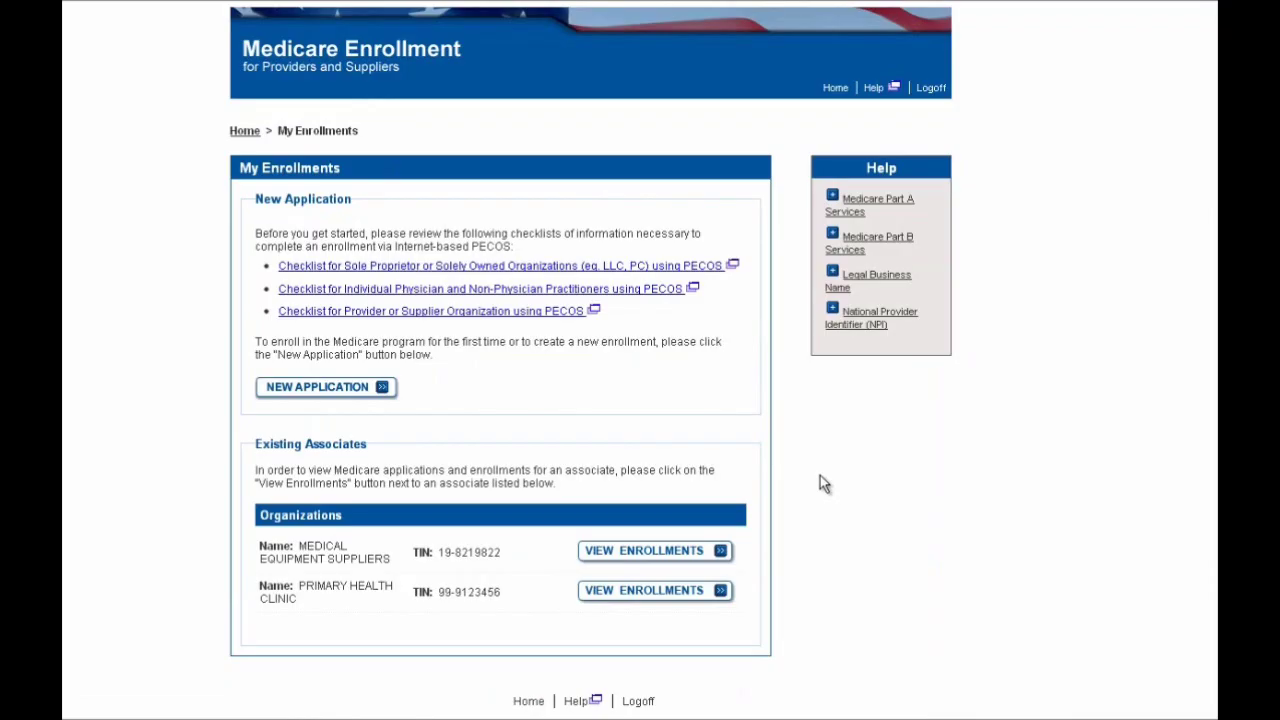
scroll(820, 478, down, 1)
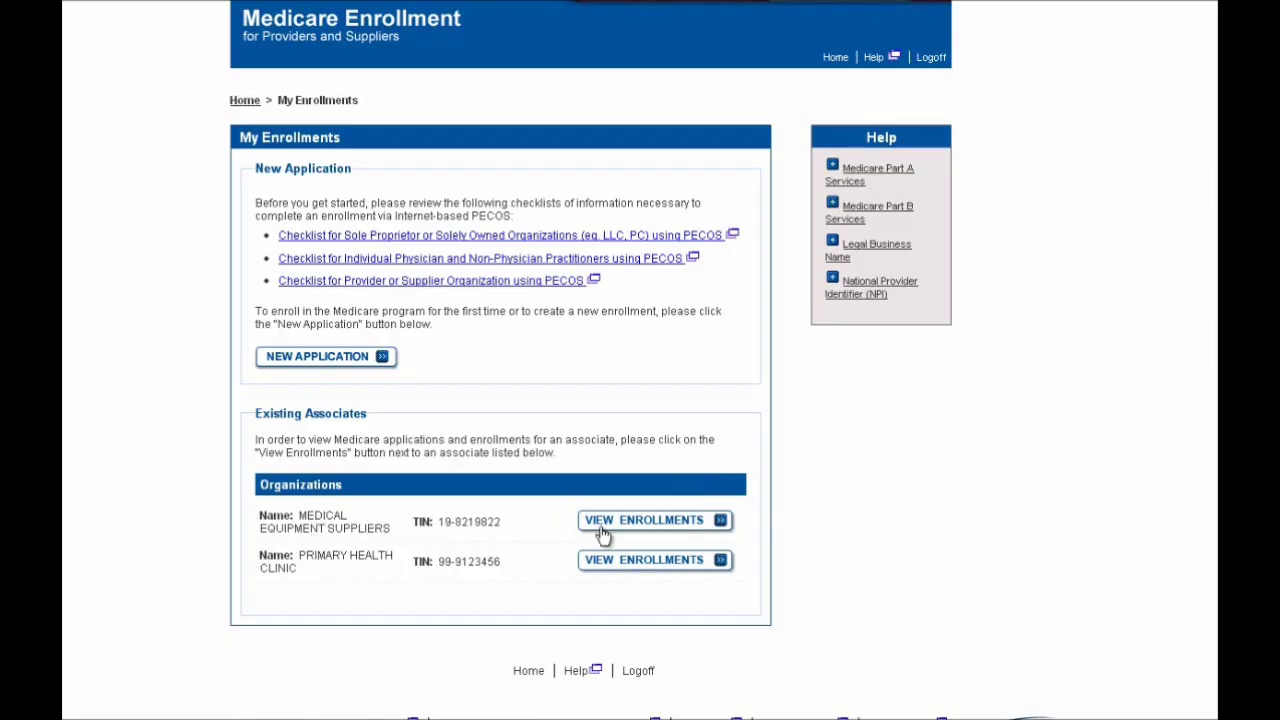
Open more options for the withdrawn 855S Sports Medicine enrollment under Medical Equipment Suppliers
click(666, 522)
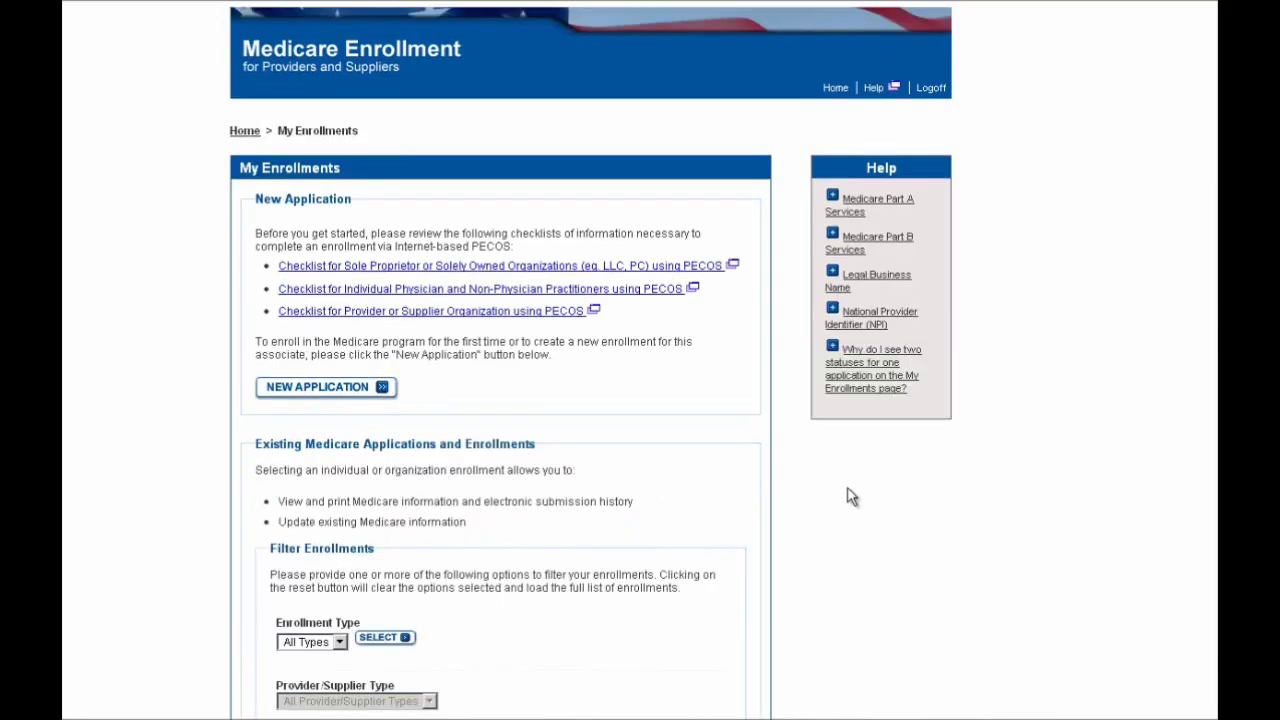
scroll(847, 497, down, 5)
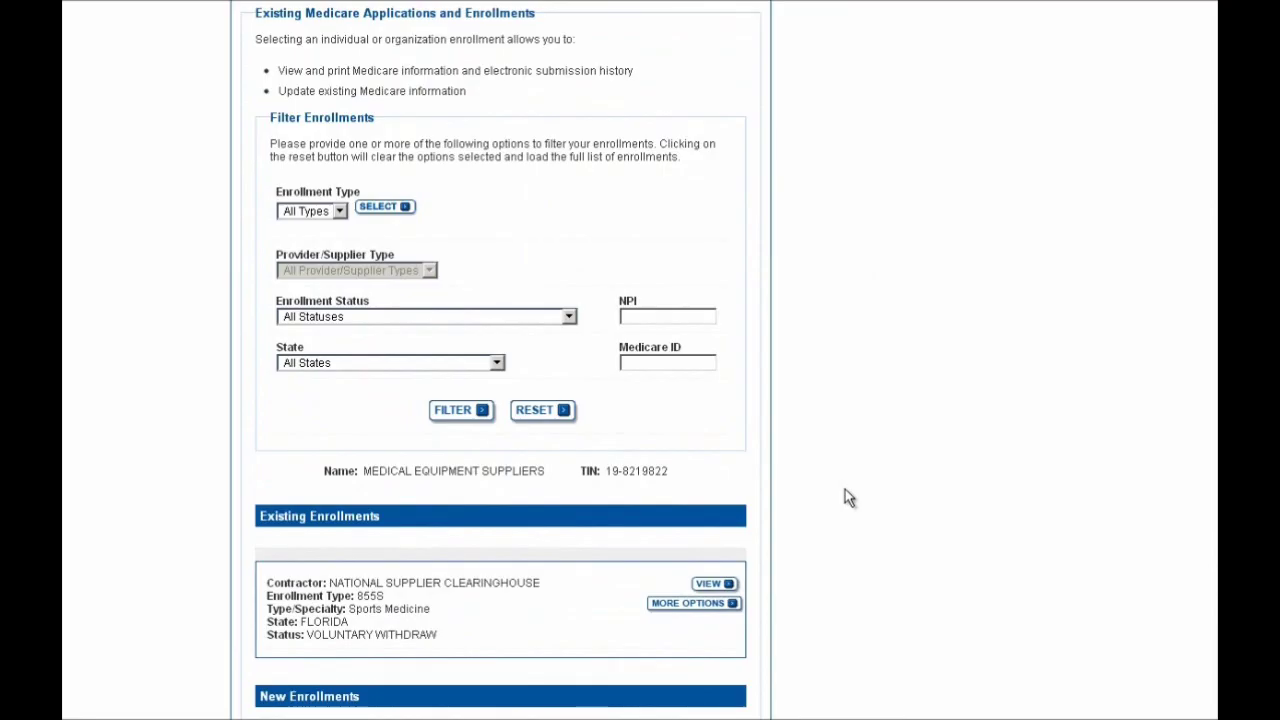
scroll(844, 490, down, 1)
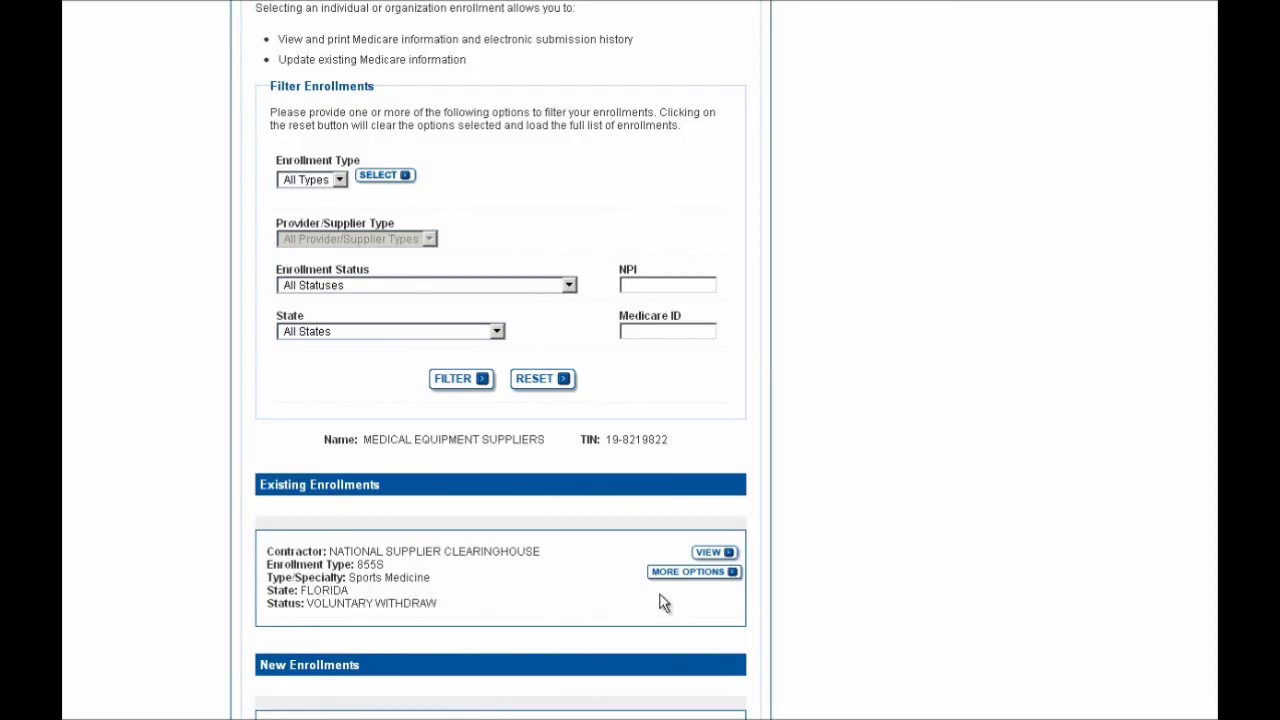
scroll(662, 600, down, 1)
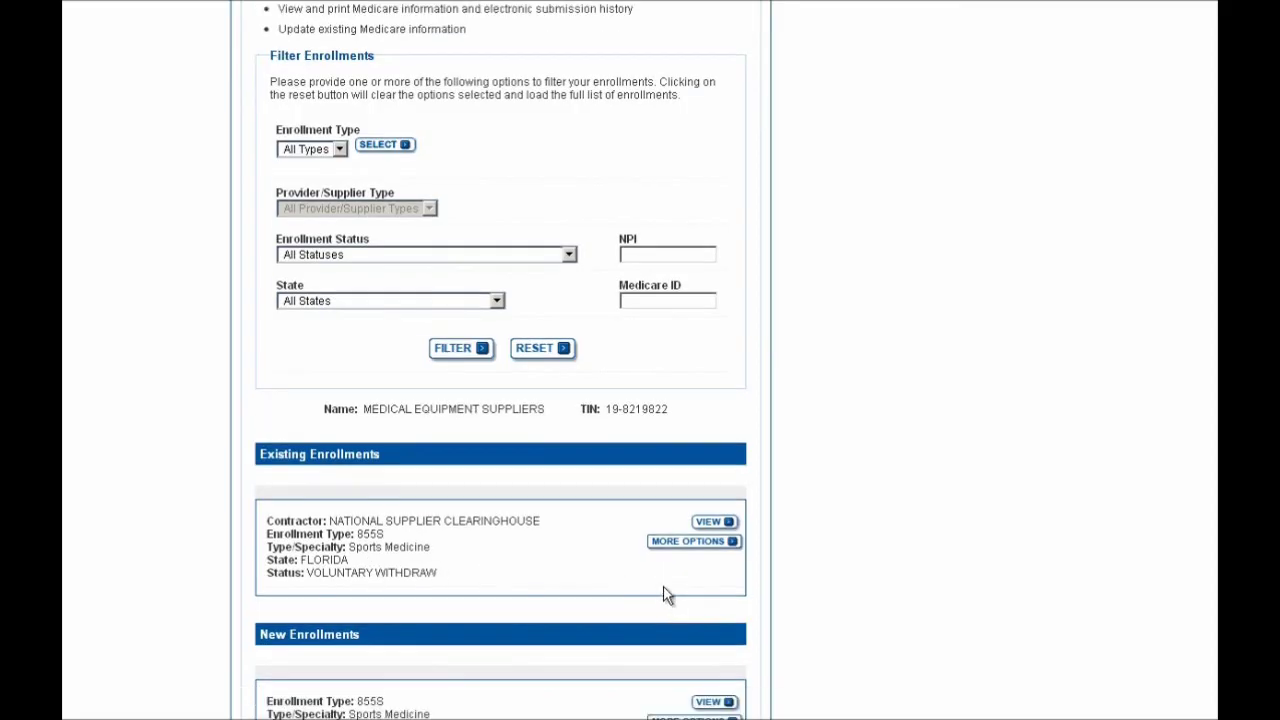
click(694, 542)
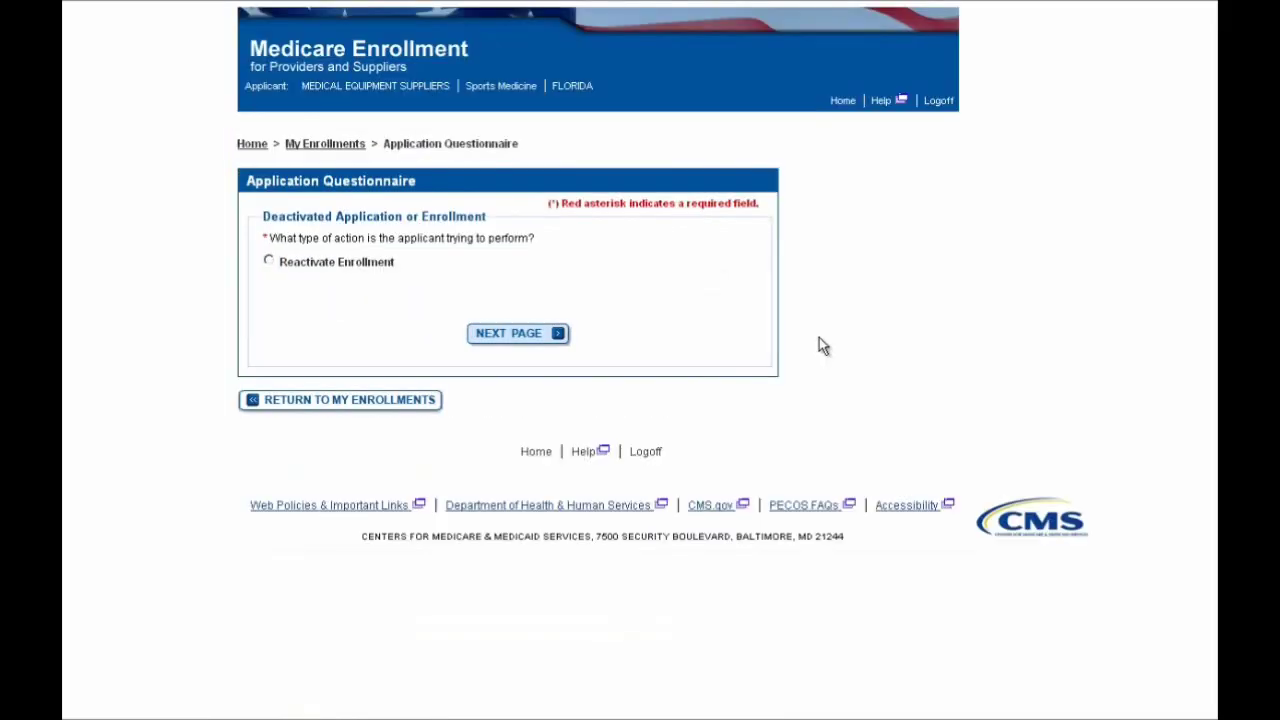
Choose Reactivate Enrollment and review the DMEPOS reactivation reason for Florida
click(374, 268)
click(510, 338)
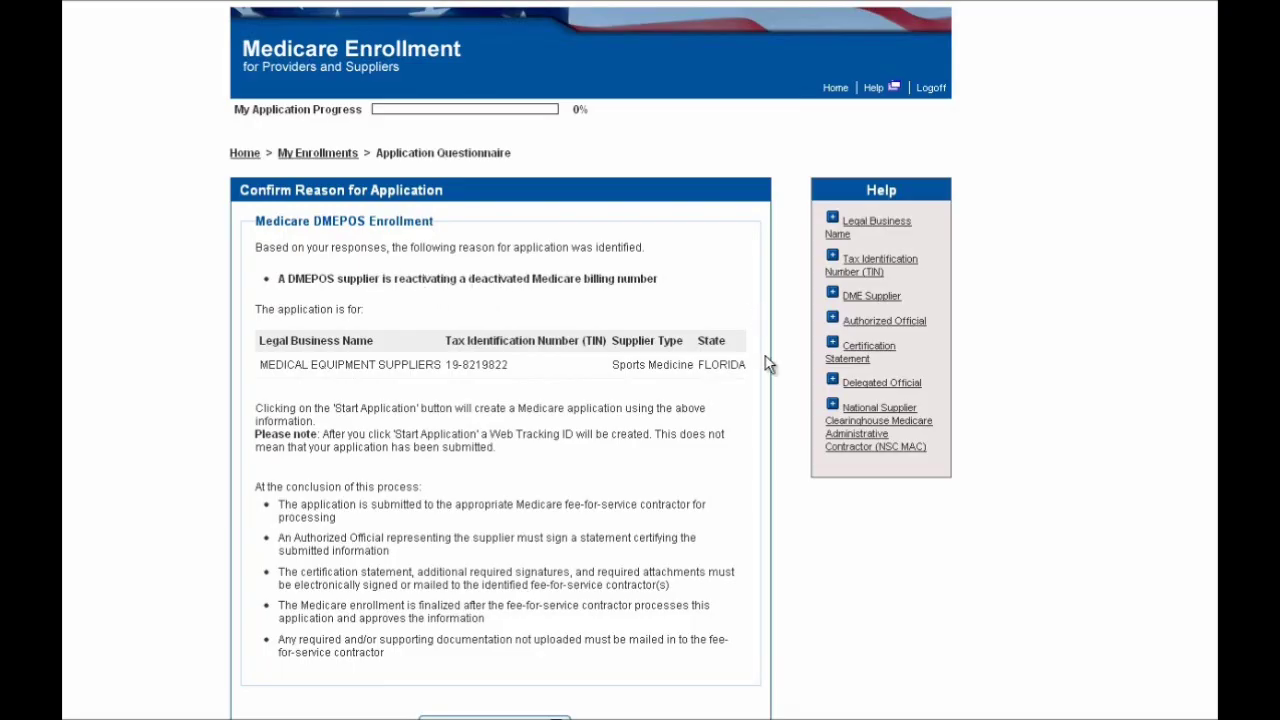
scroll(768, 364, down, 2)
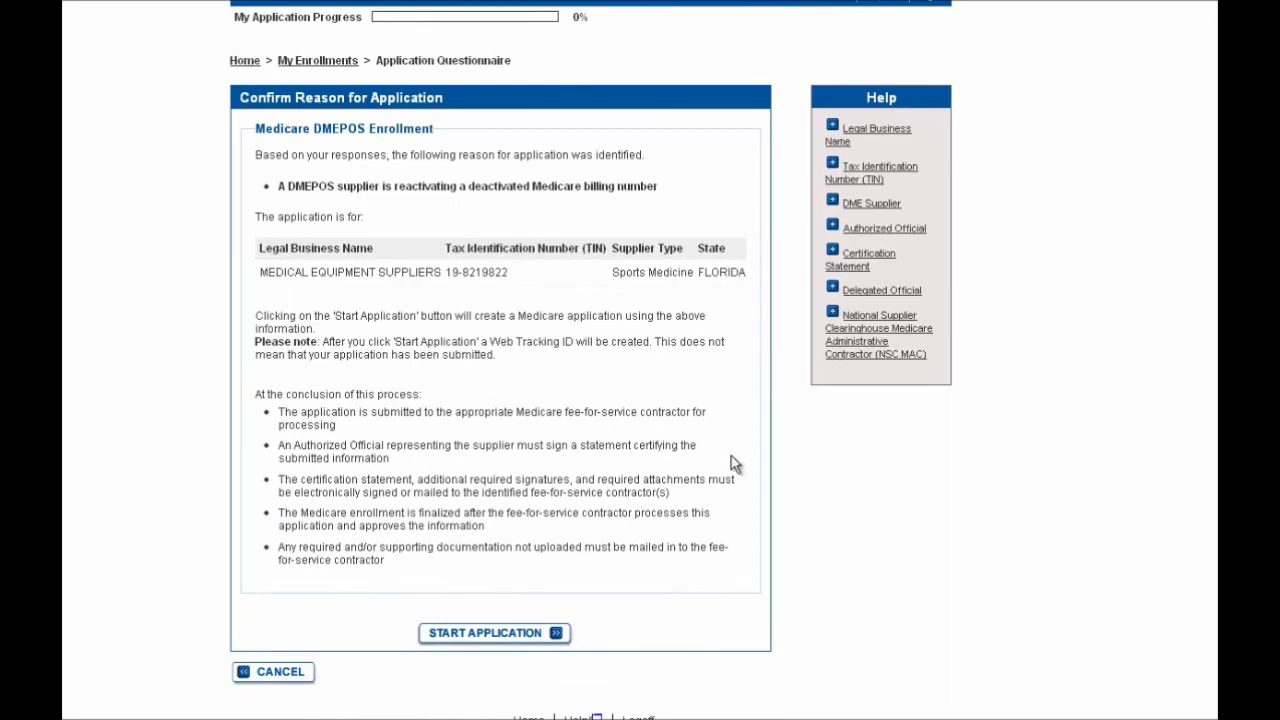
Start the reactivation application and go to the DME Hours of Operation and Jurisdictions Covered topic
click(494, 634)
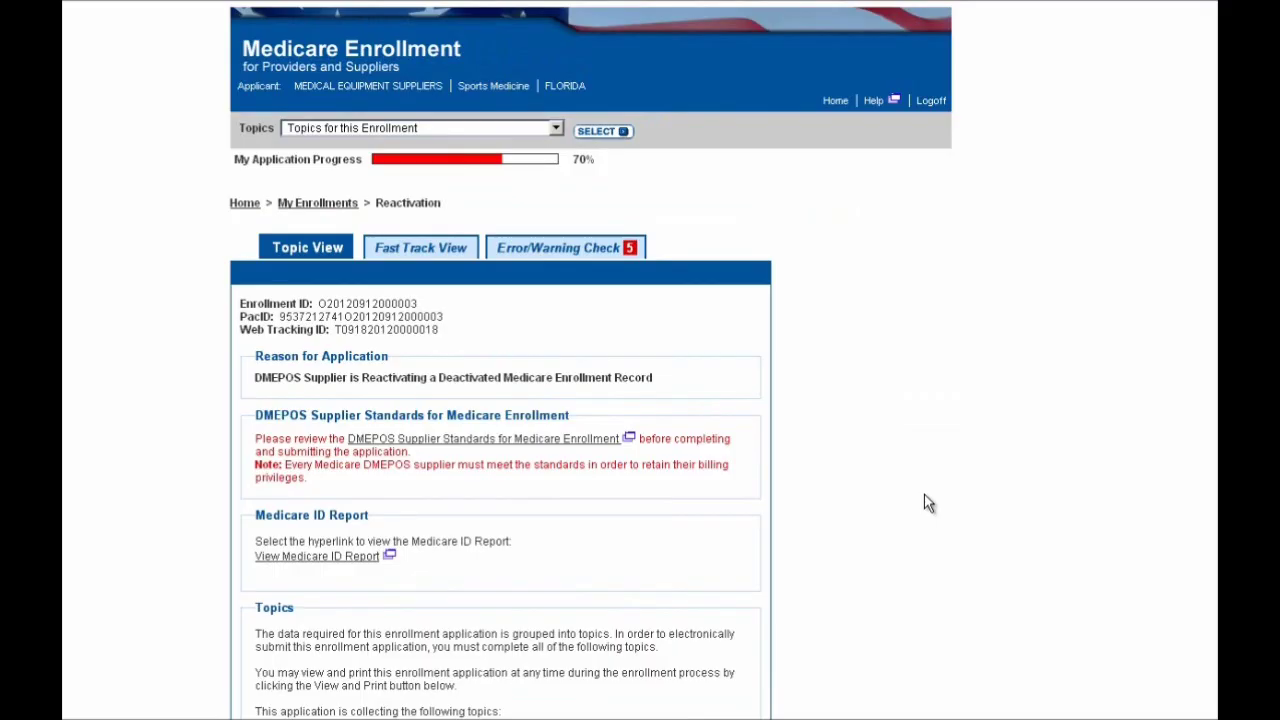
scroll(928, 503, down, 3)
scroll(928, 503, down, 5)
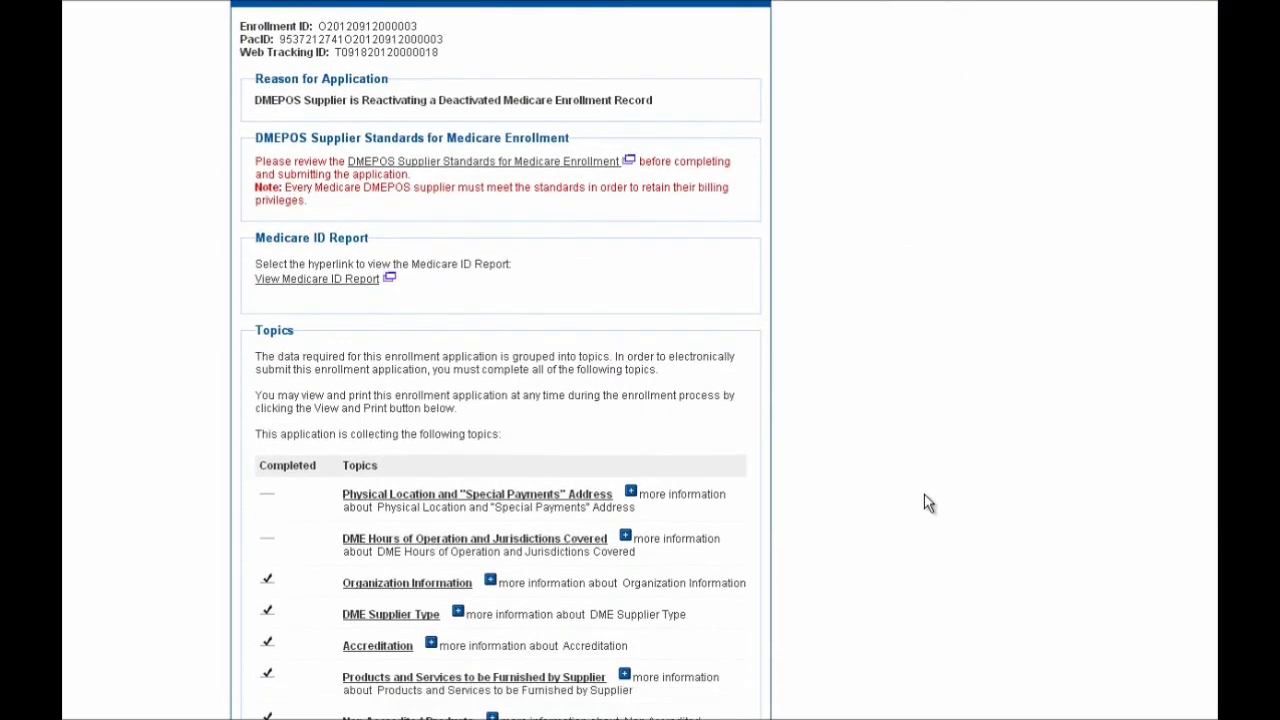
scroll(928, 503, down, 1)
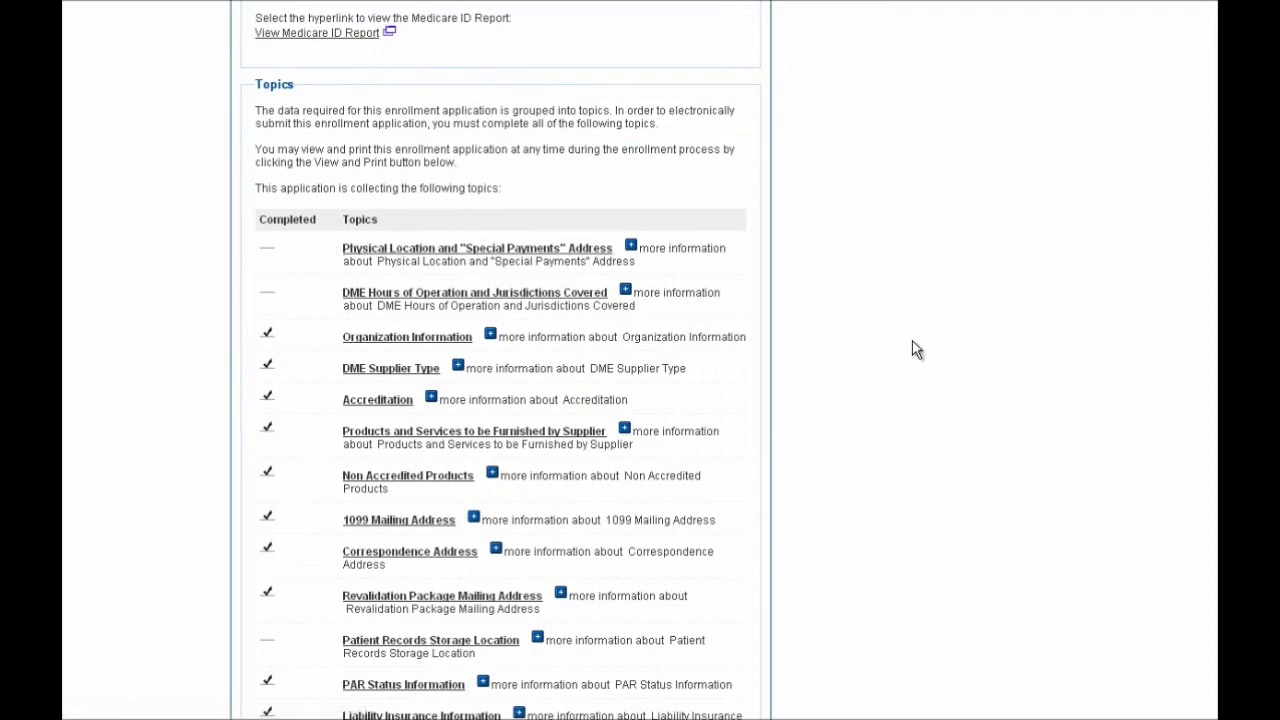
scroll(917, 349, down, 6)
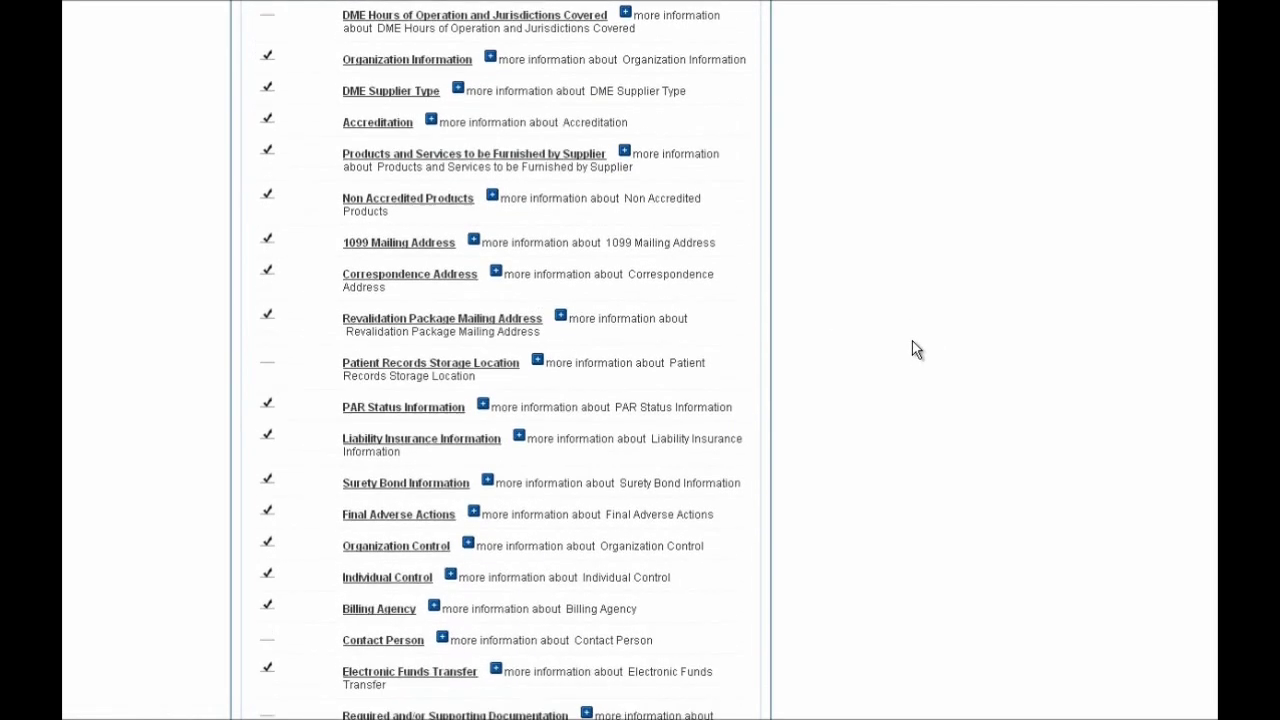
scroll(917, 349, down, 2)
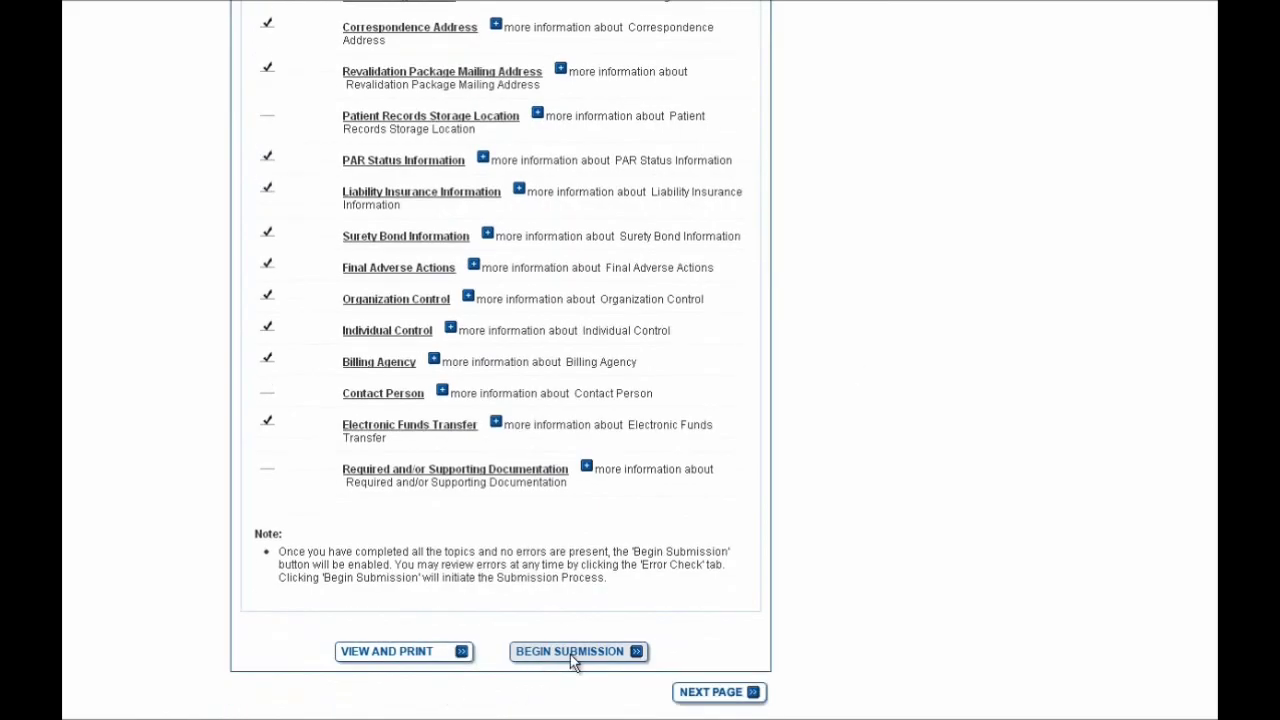
scroll(887, 513, up, 8)
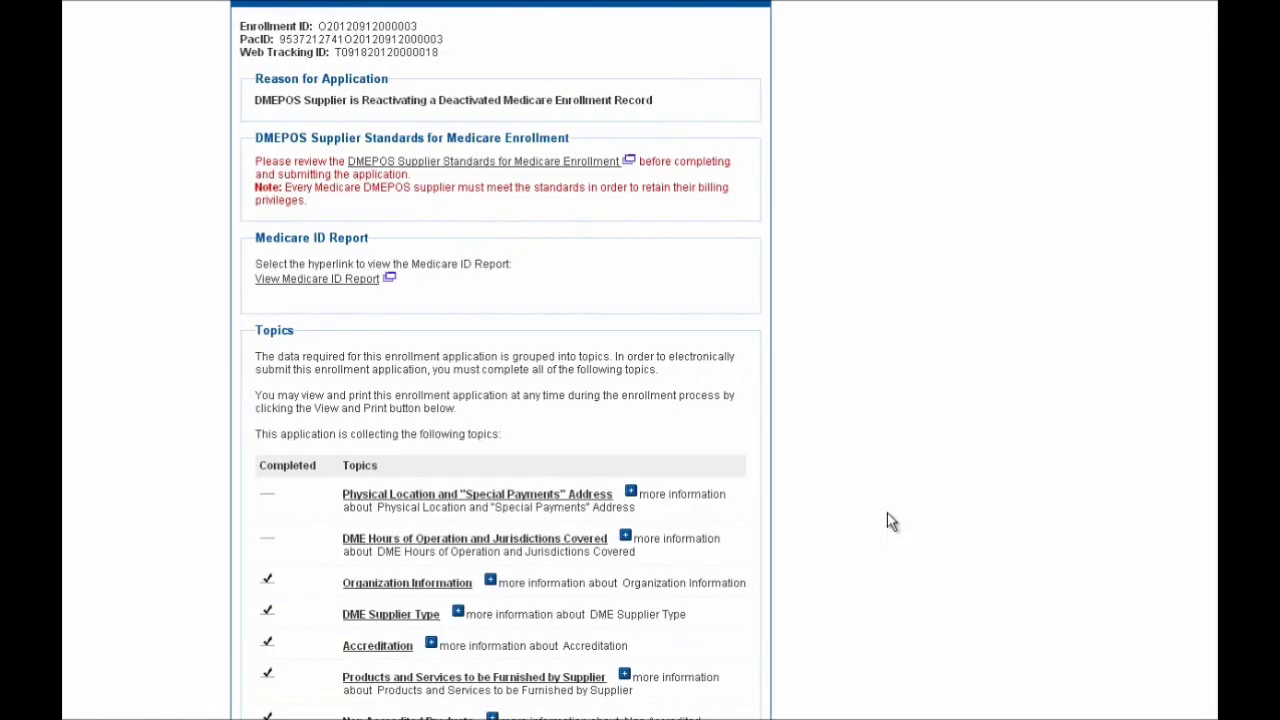
scroll(889, 521, down, 1)
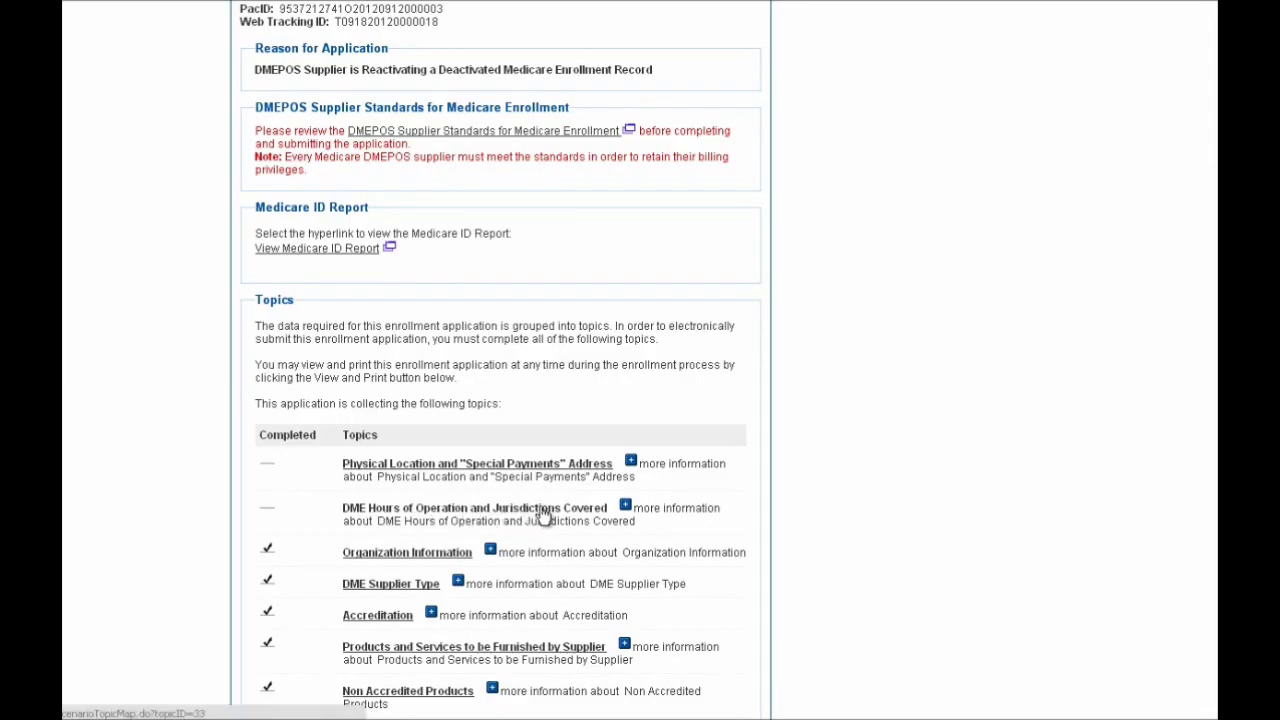
click(544, 512)
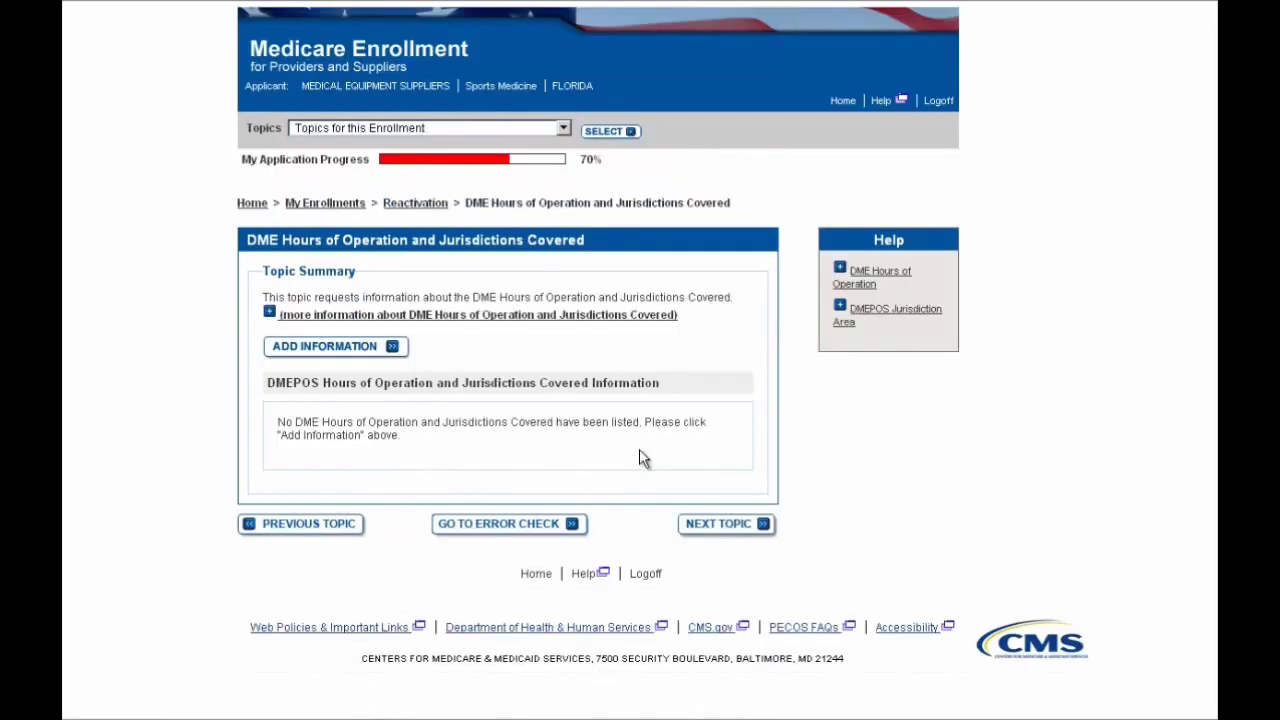
Add Monday–Friday hours of operation from 8:00AM to 5:00PM
click(363, 357)
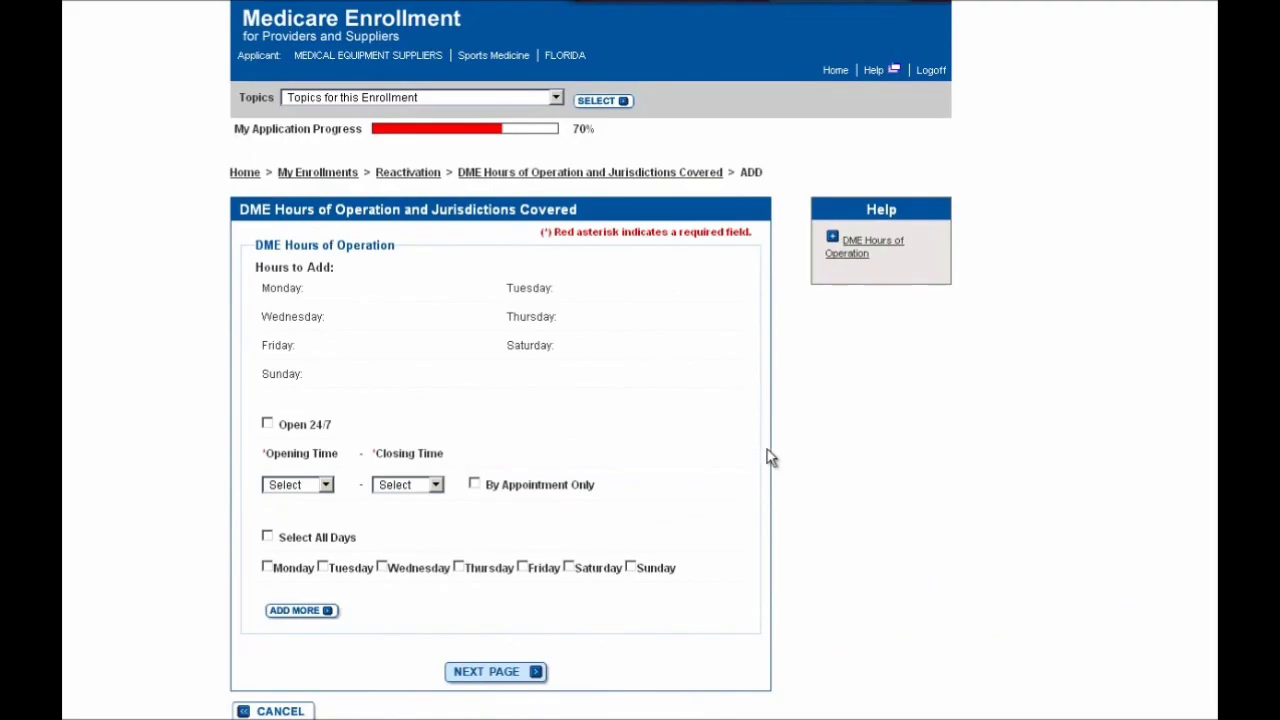
click(300, 485)
scroll(303, 413, down, 5)
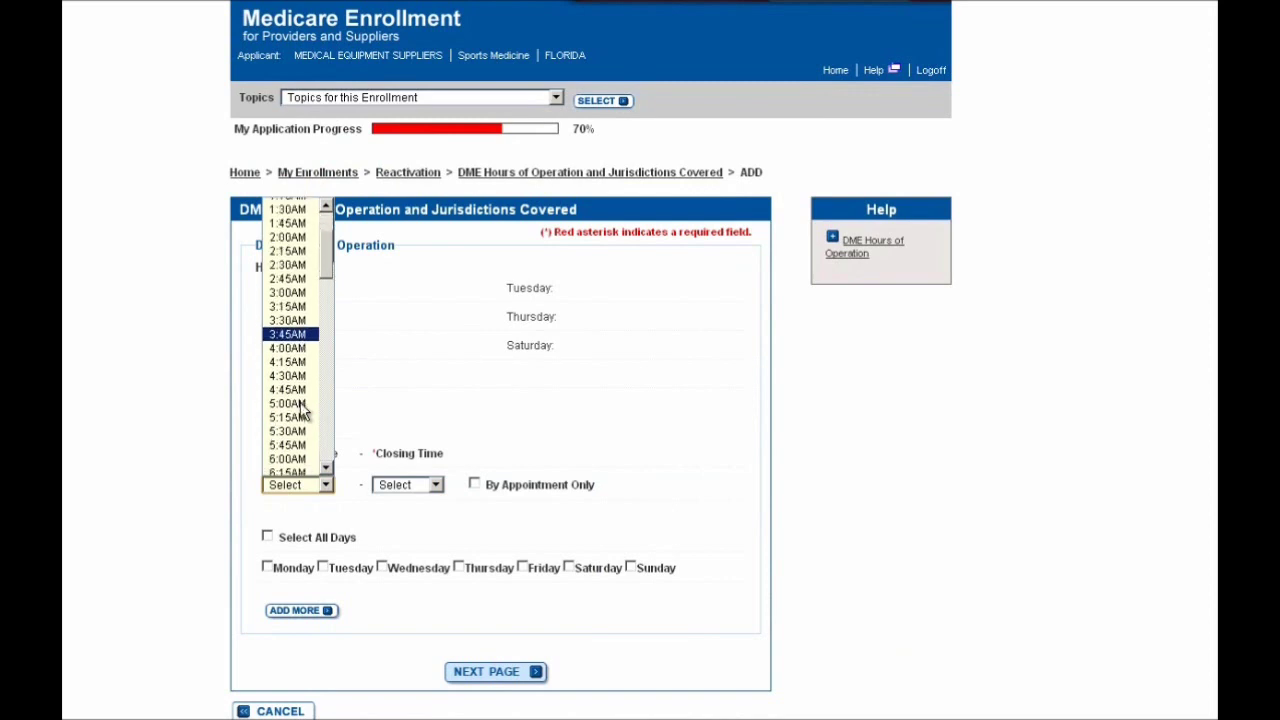
scroll(303, 413, down, 1)
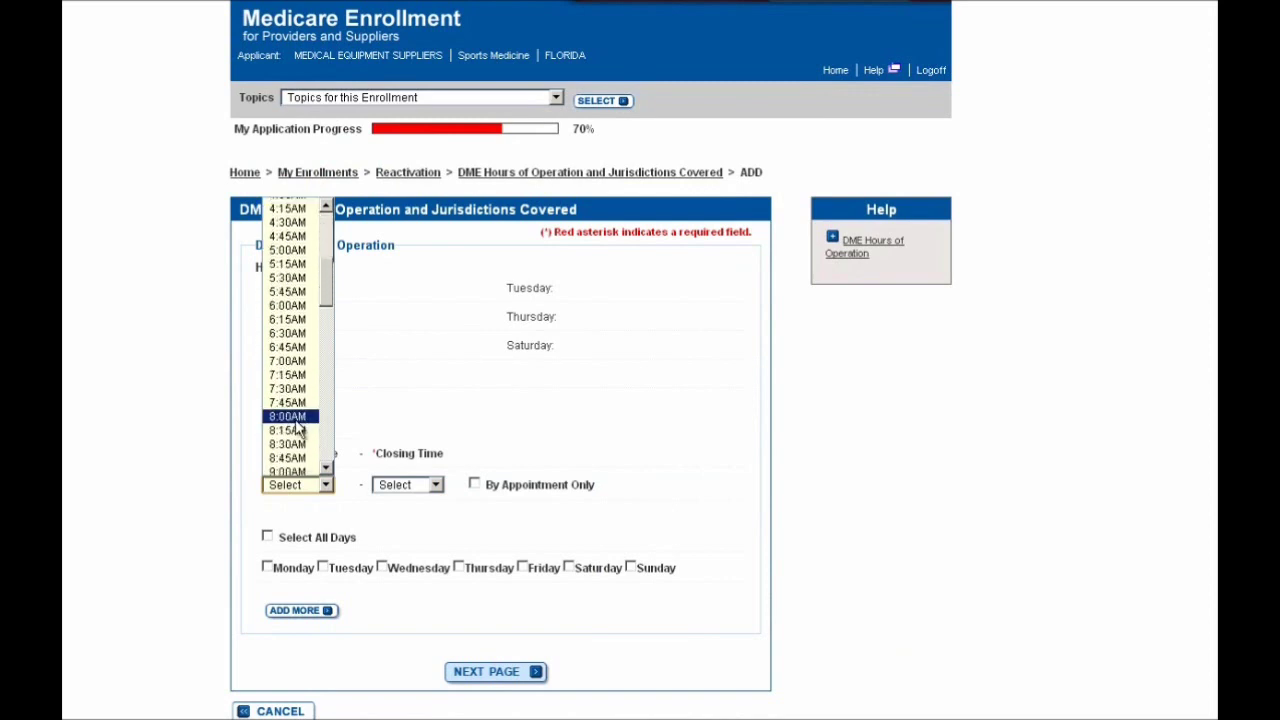
click(300, 420)
click(404, 485)
scroll(400, 400, down, 3)
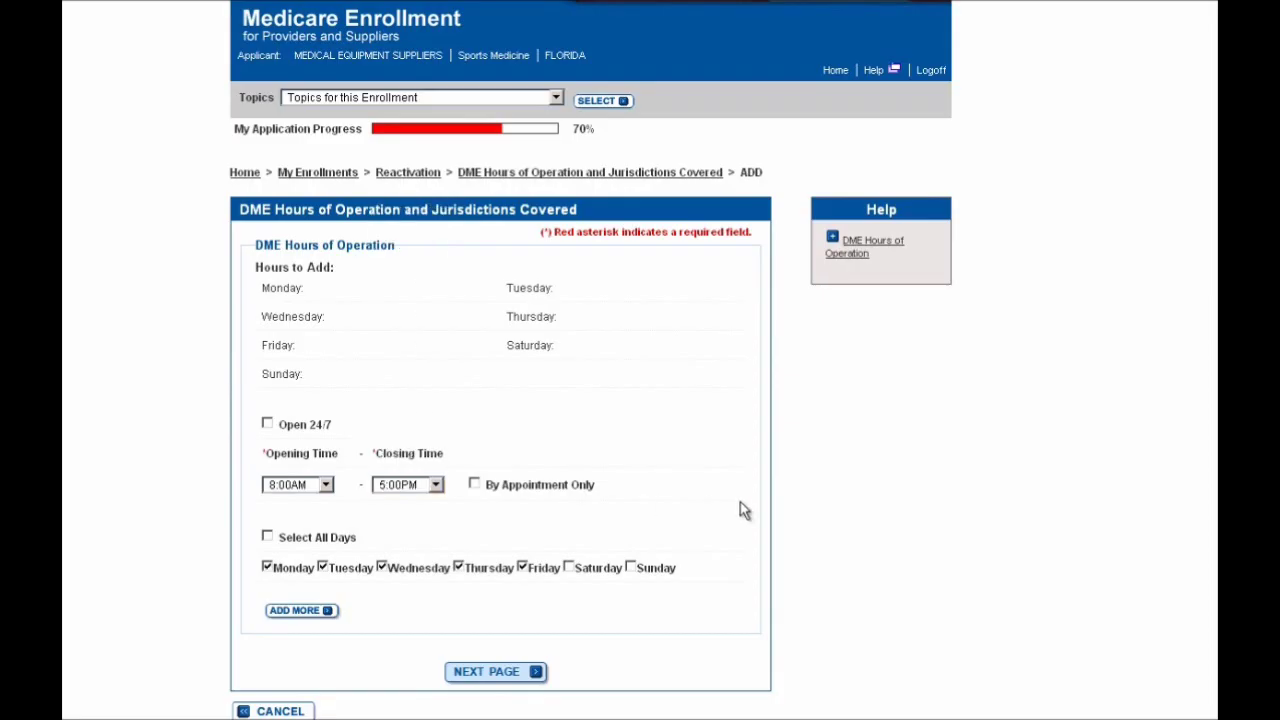
scroll(740, 510, down, 1)
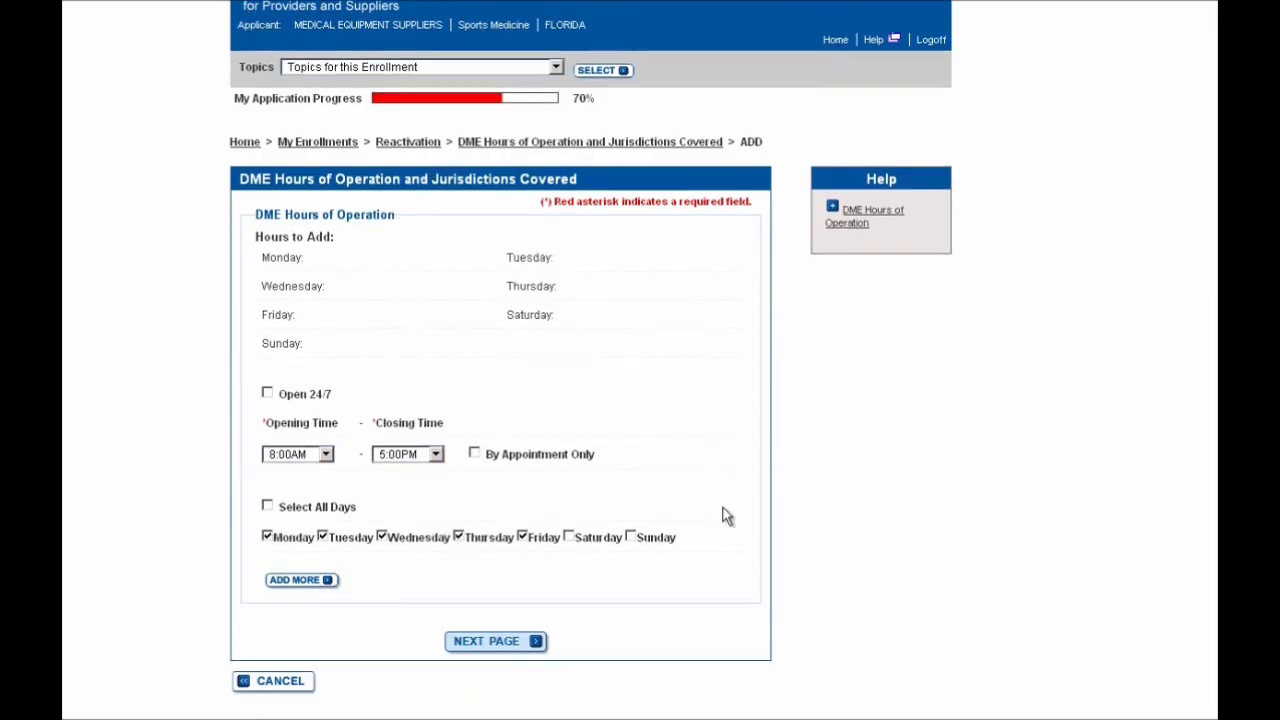
click(489, 645)
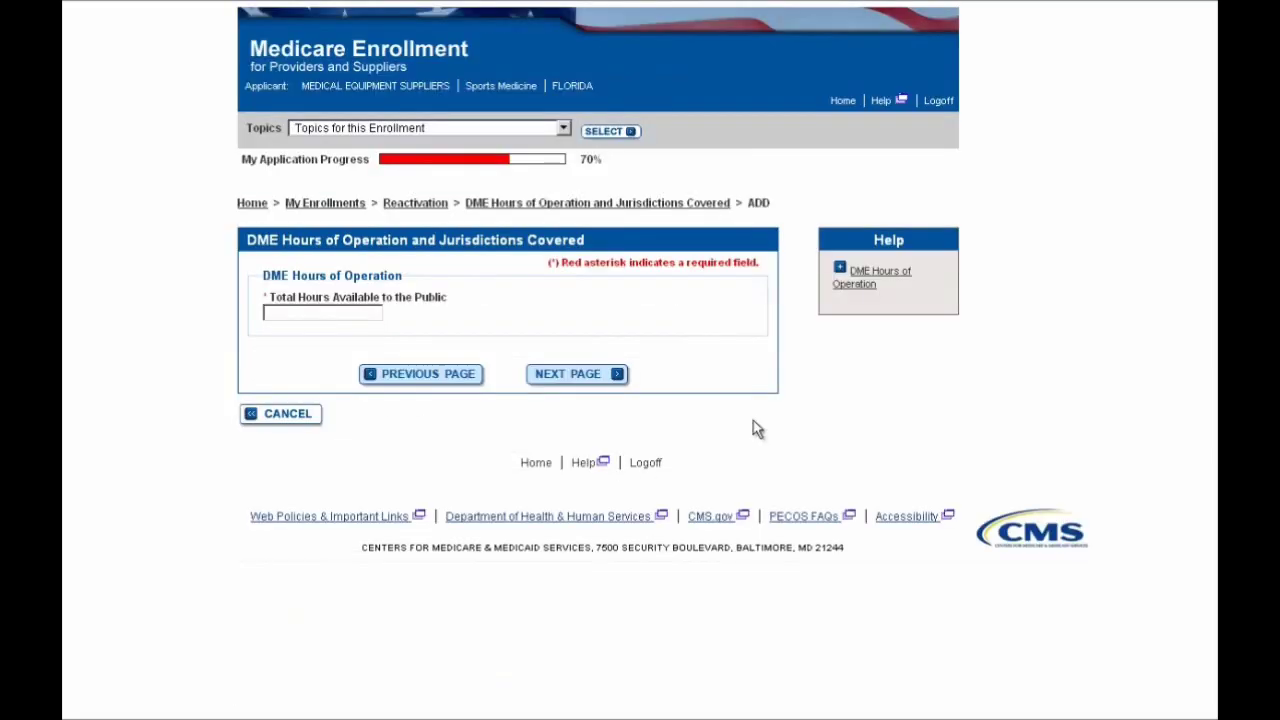
Enter 40 as the total hours available to the public
click(372, 314)
text(40)
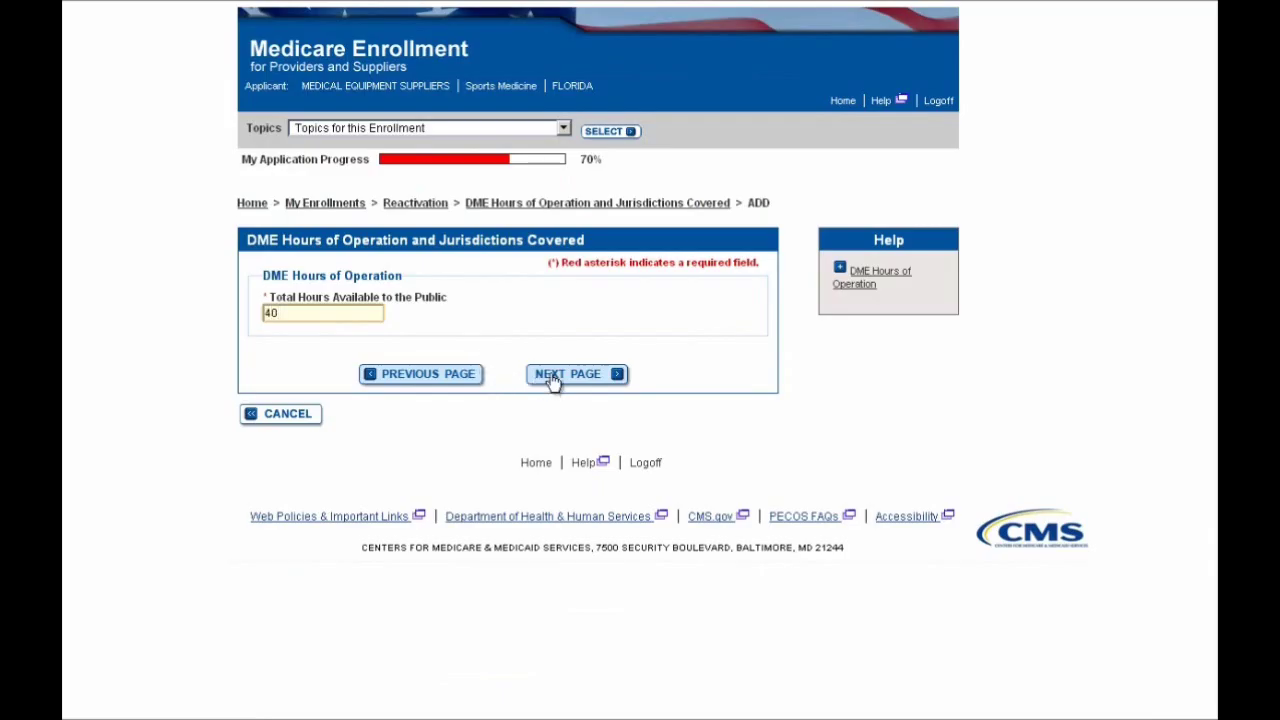
click(554, 378)
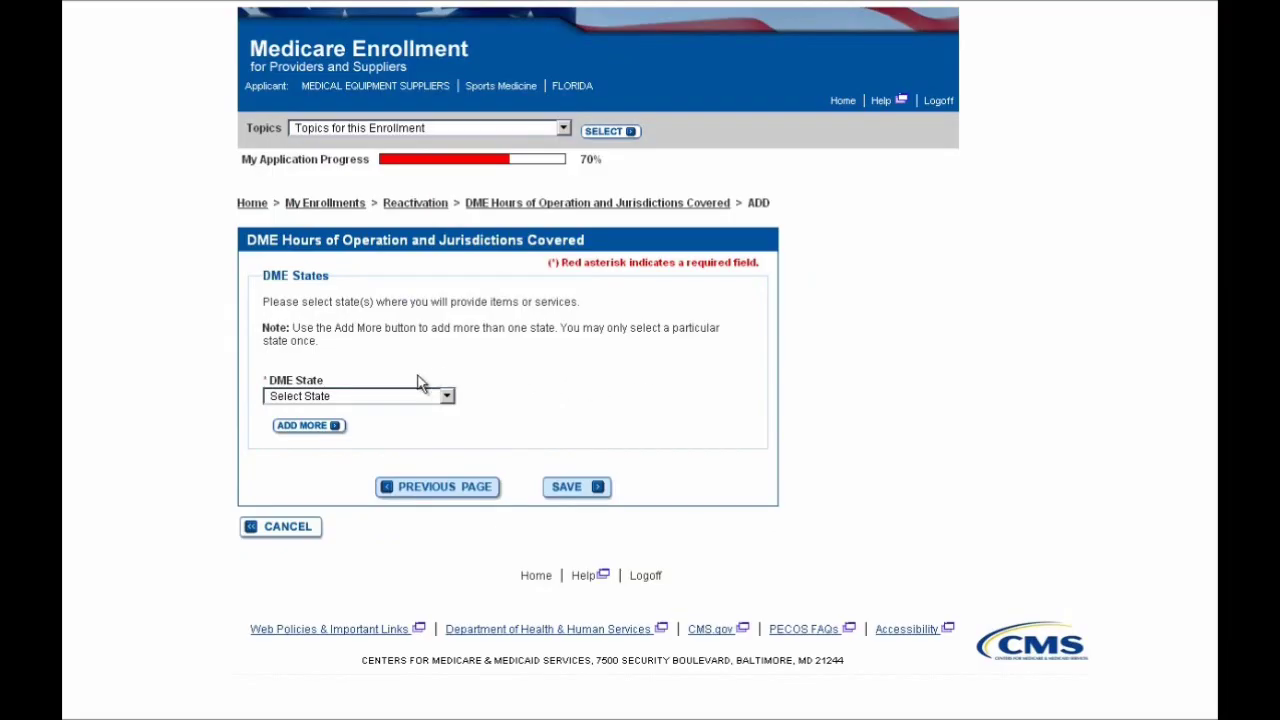
Select FLORIDA as the state where DME items and services are provided
click(400, 400)
click(392, 408)
click(392, 408)
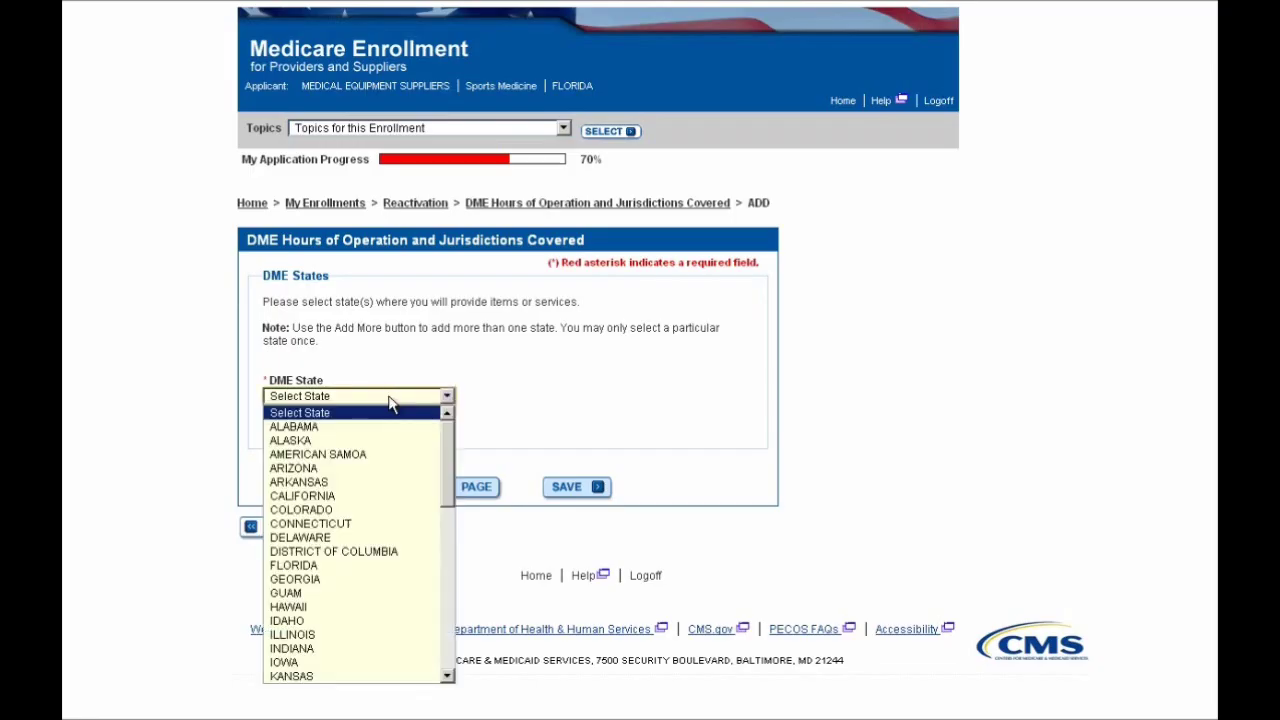
click(325, 568)
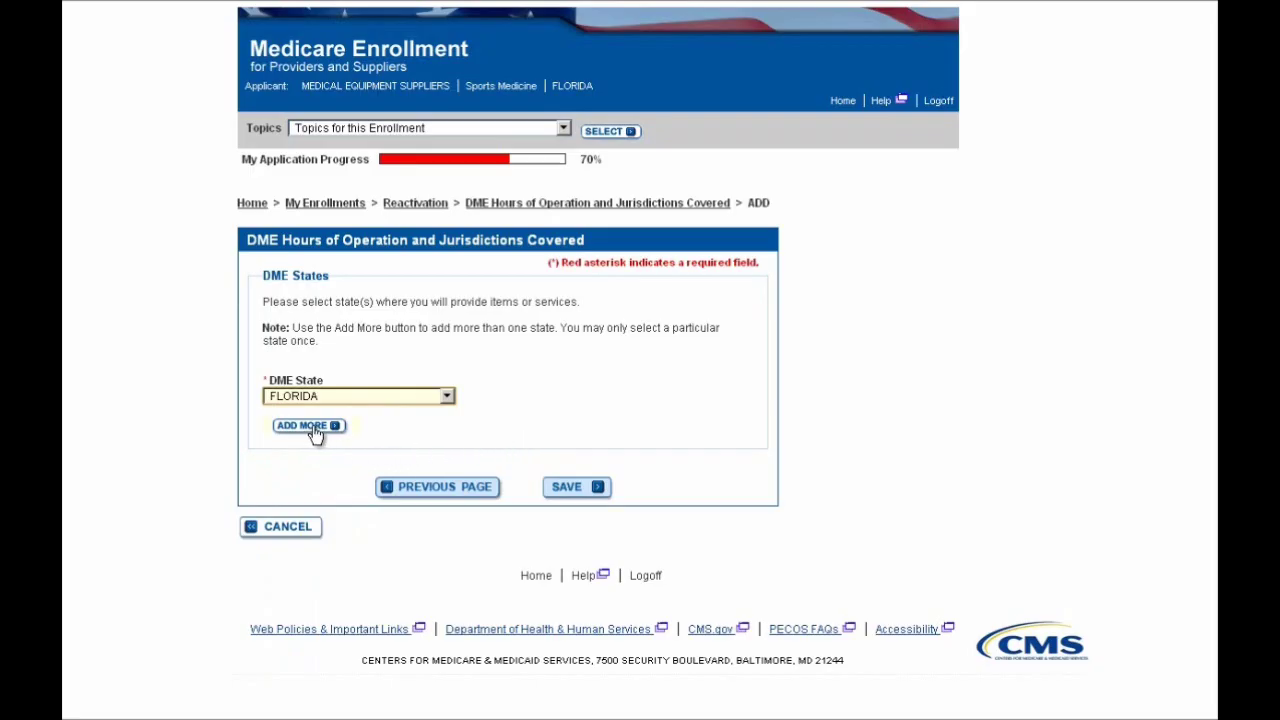
Save the 40-hour, Florida DME entry and review topics, now 86% complete
click(564, 486)
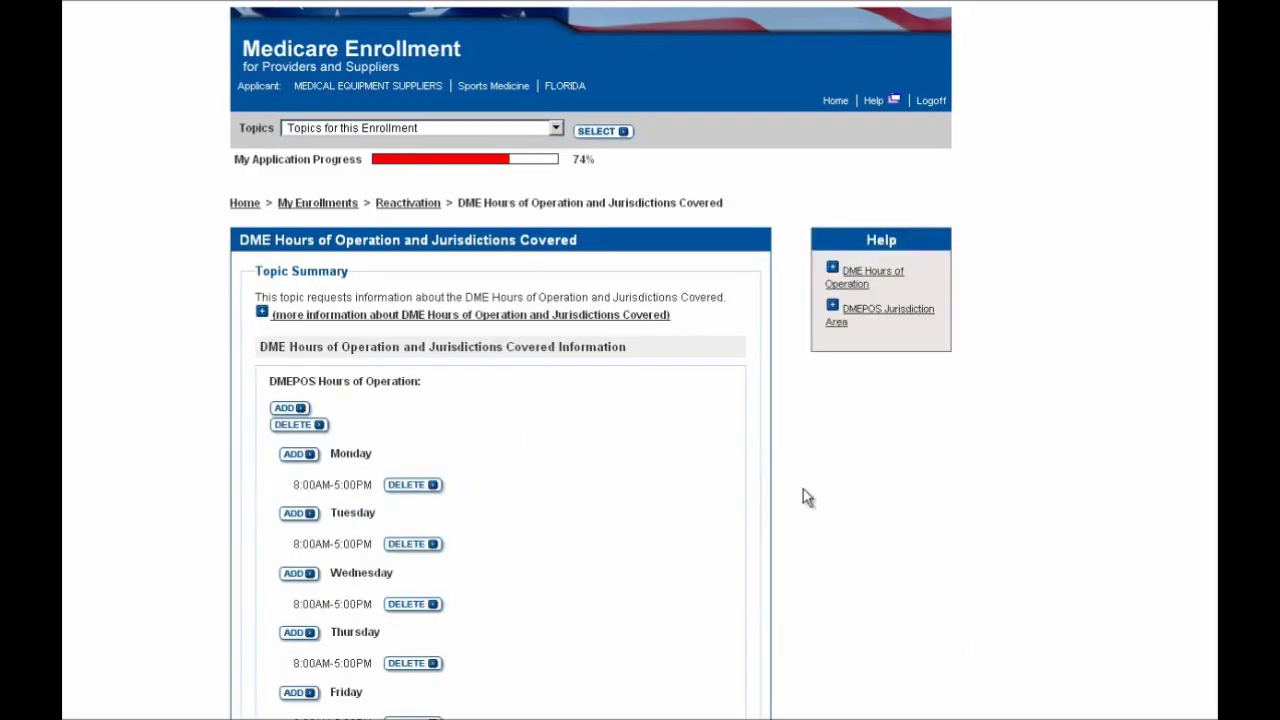
scroll(808, 497, down, 3)
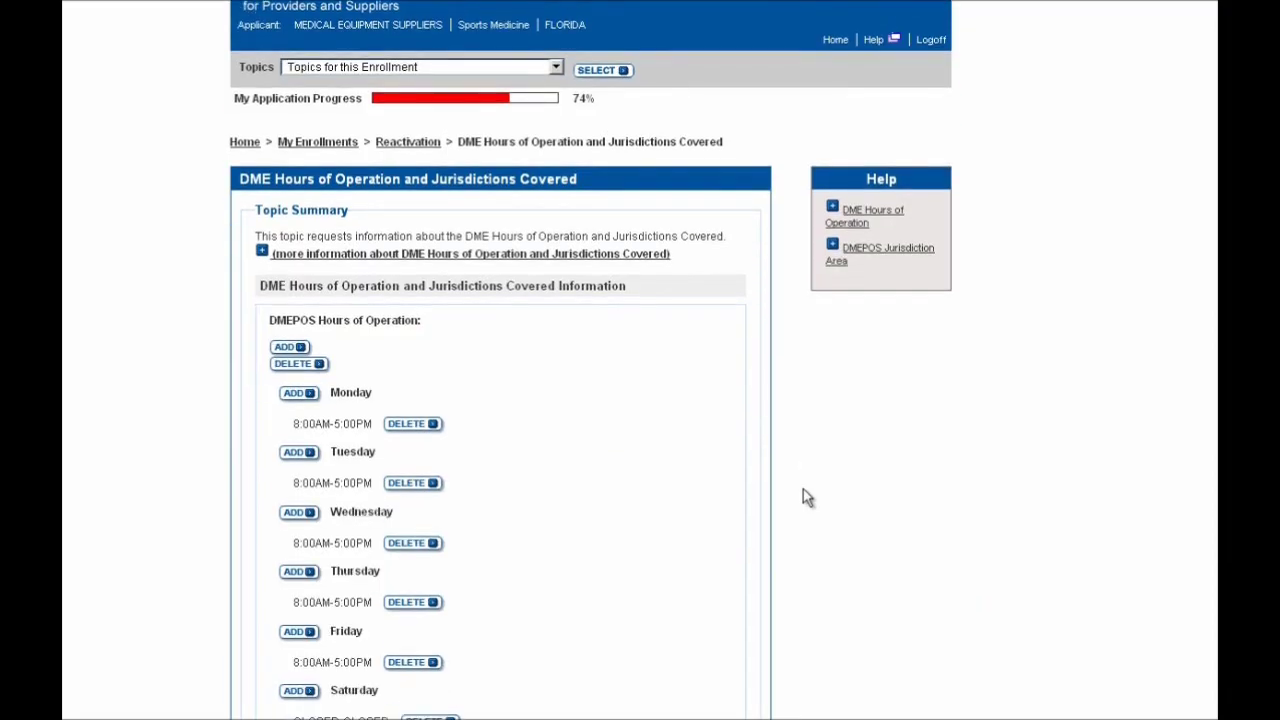
scroll(803, 490, down, 2)
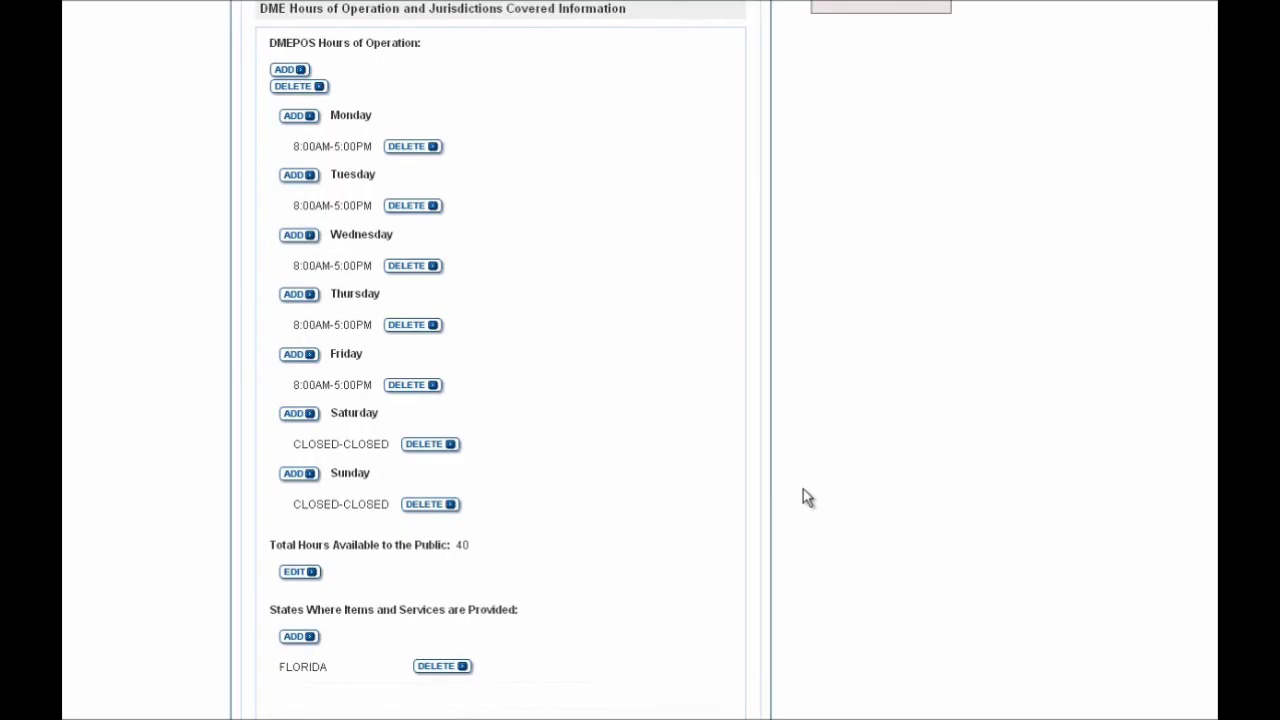
scroll(803, 489, down, 1)
scroll(808, 497, down, 1)
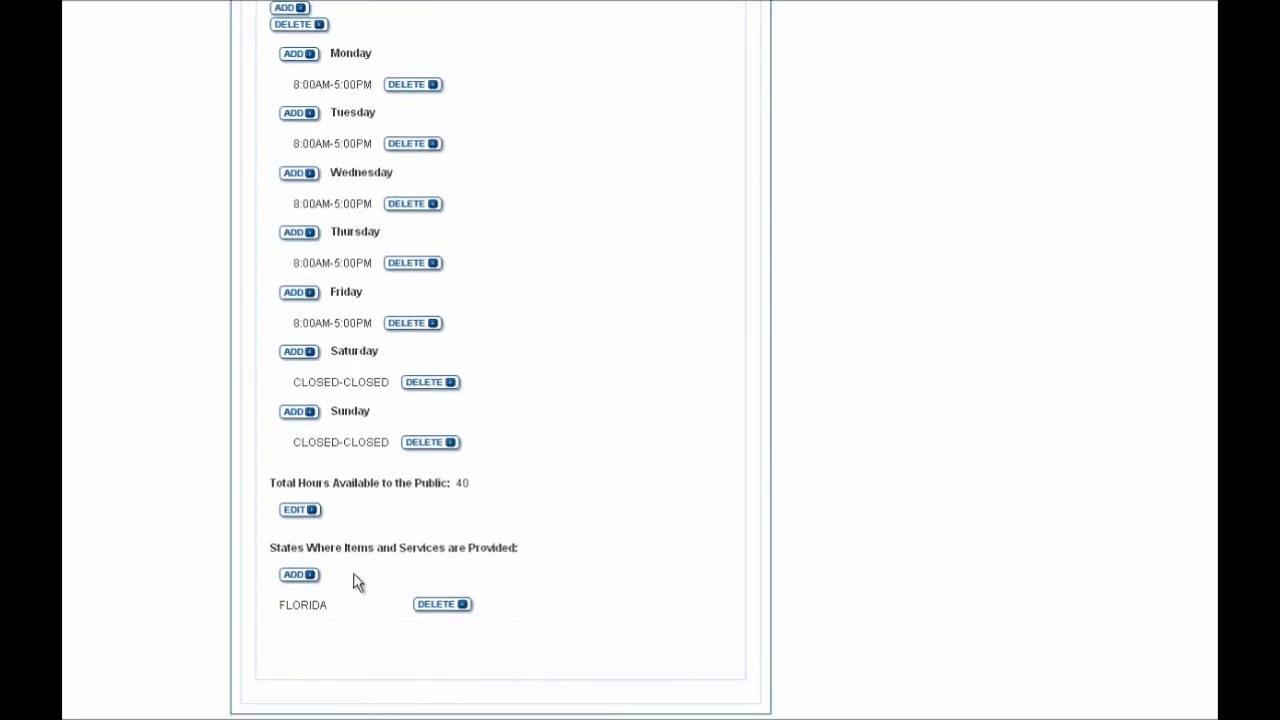
scroll(600, 570, down, 1)
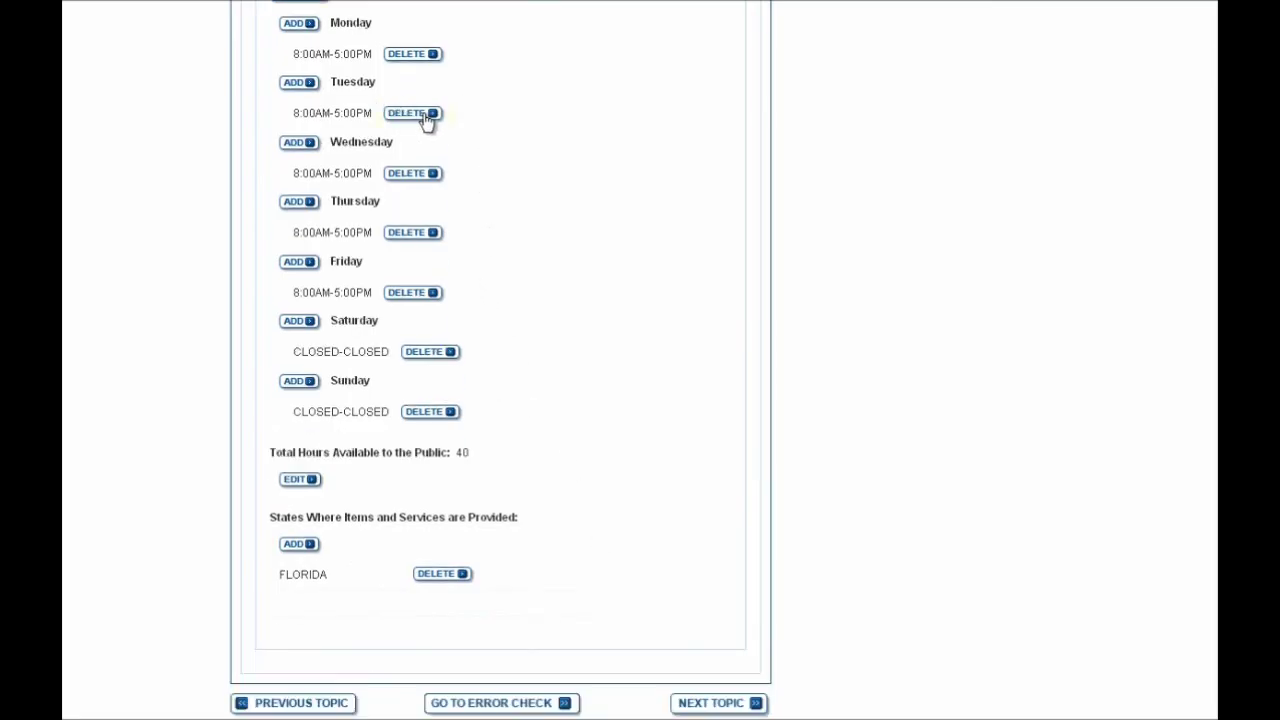
scroll(862, 533, up, 5)
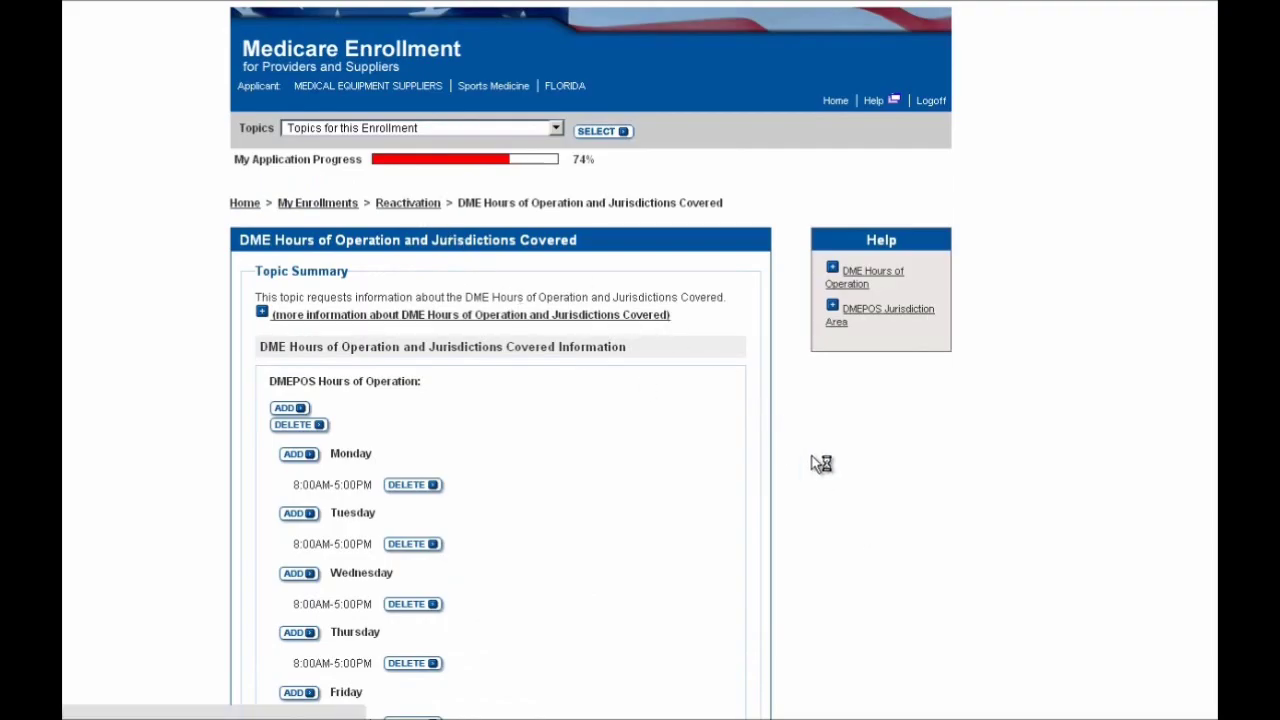
scroll(812, 463, down, 4)
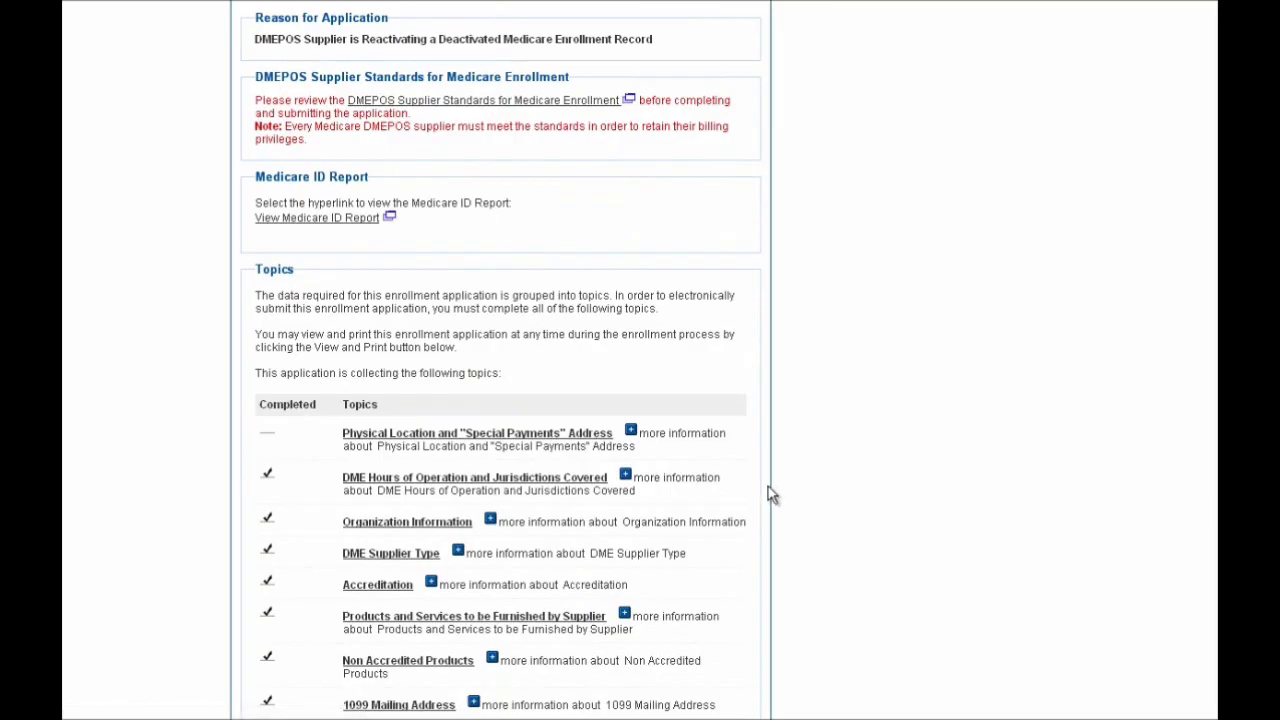
scroll(770, 493, down, 1)
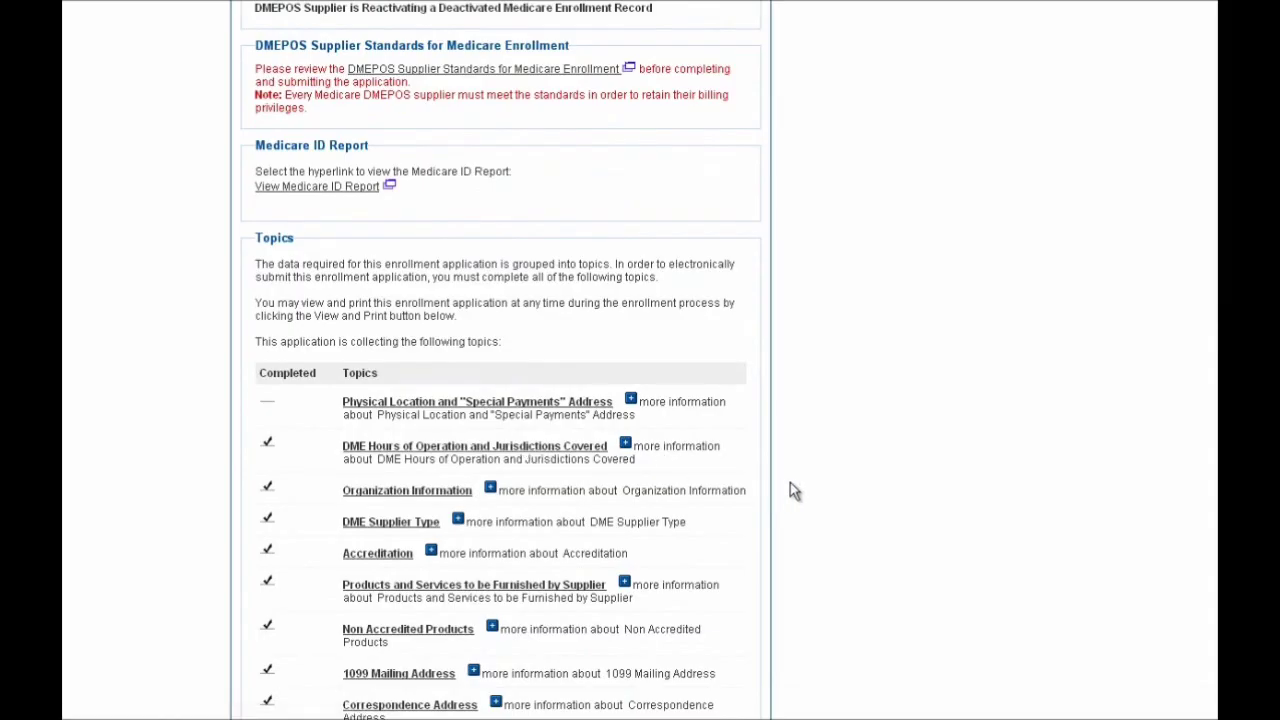
scroll(793, 491, down, 1)
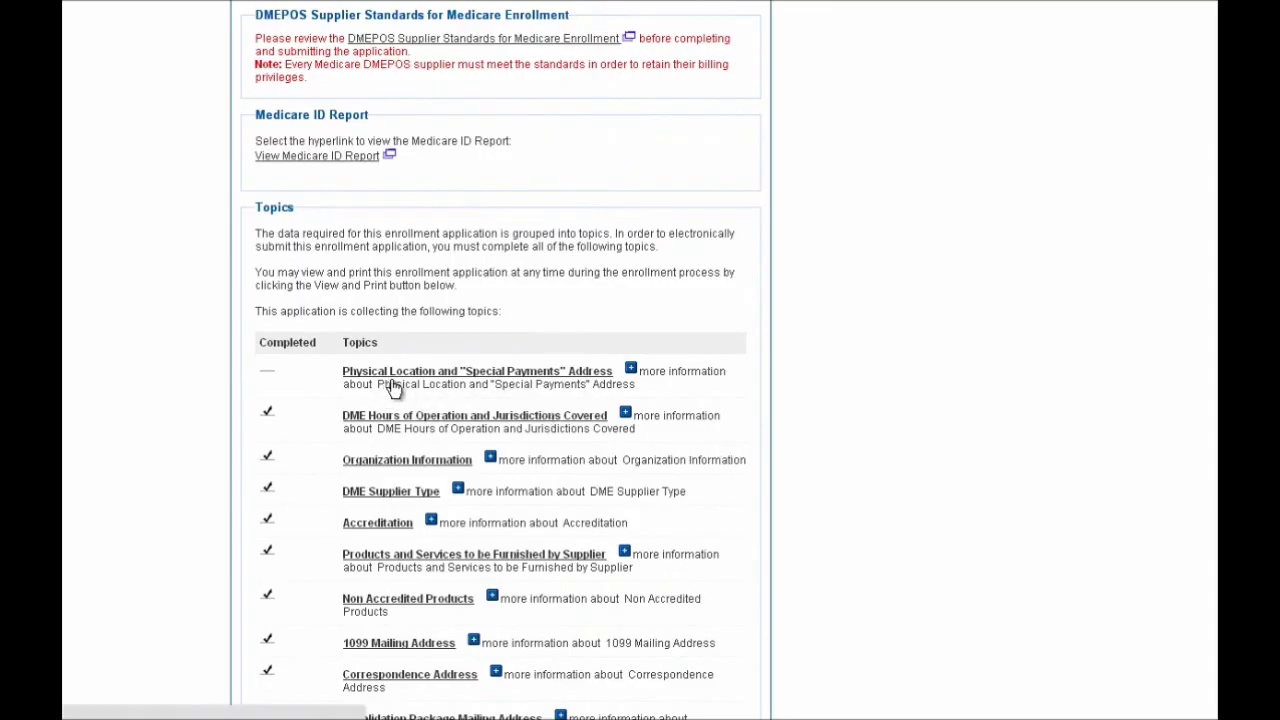
scroll(875, 502, down, 2)
scroll(858, 495, down, 1)
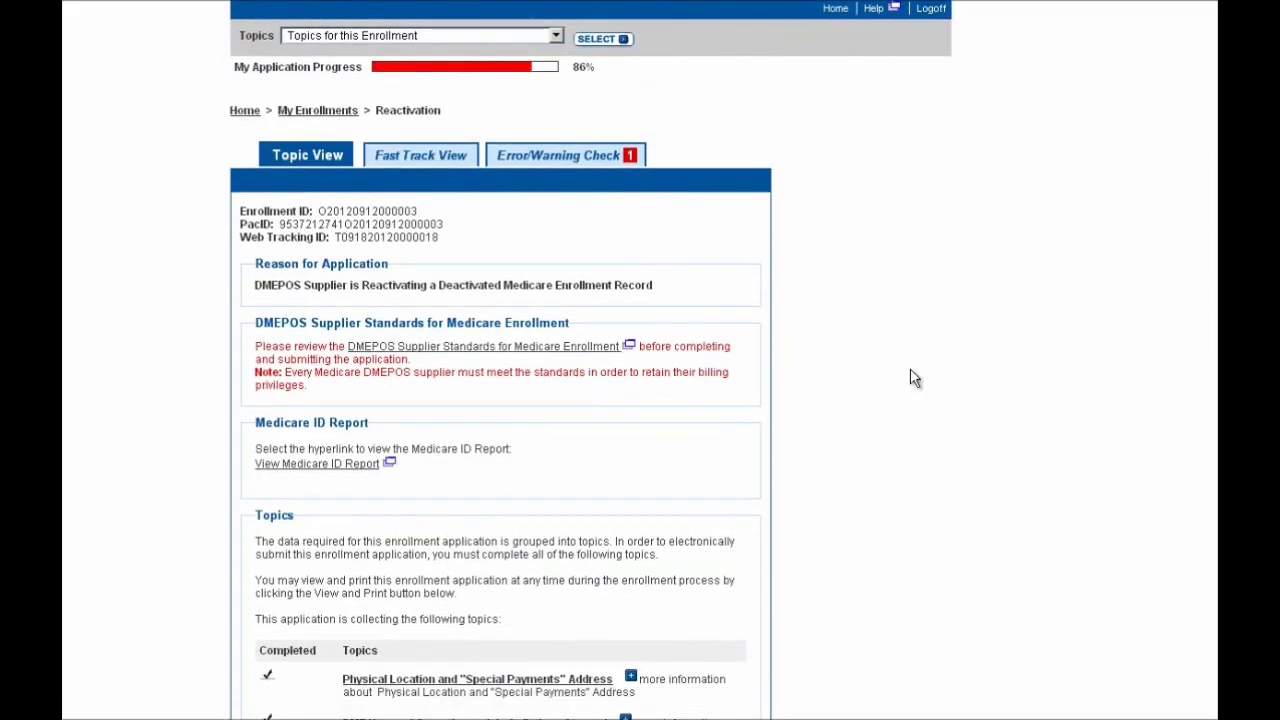
scroll(913, 377, up, 3)
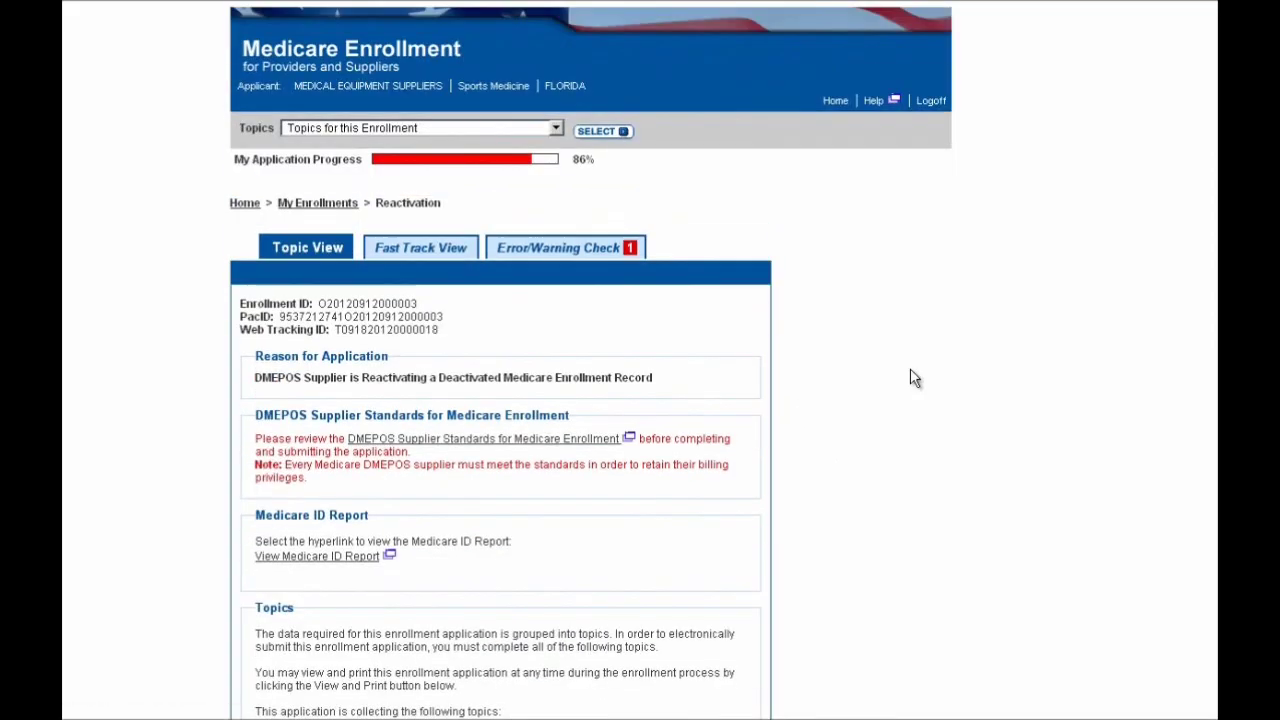
scroll(913, 377, down, 8)
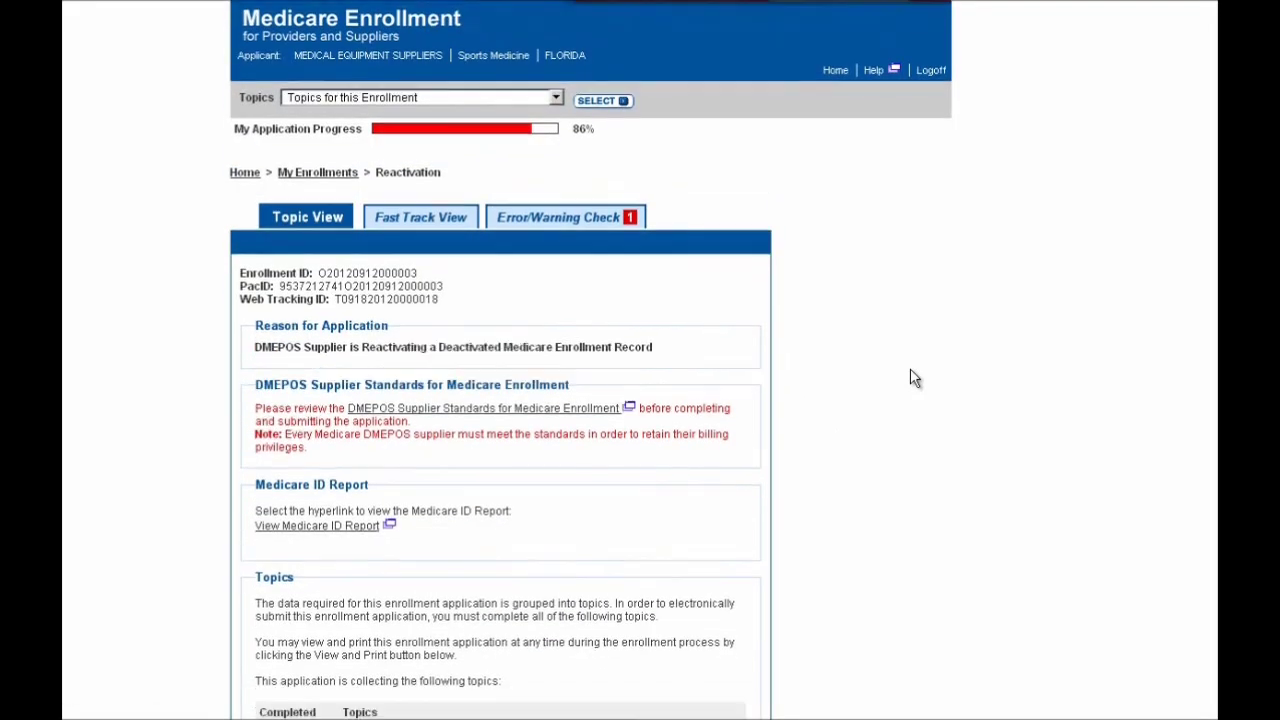
scroll(910, 378, down, 10)
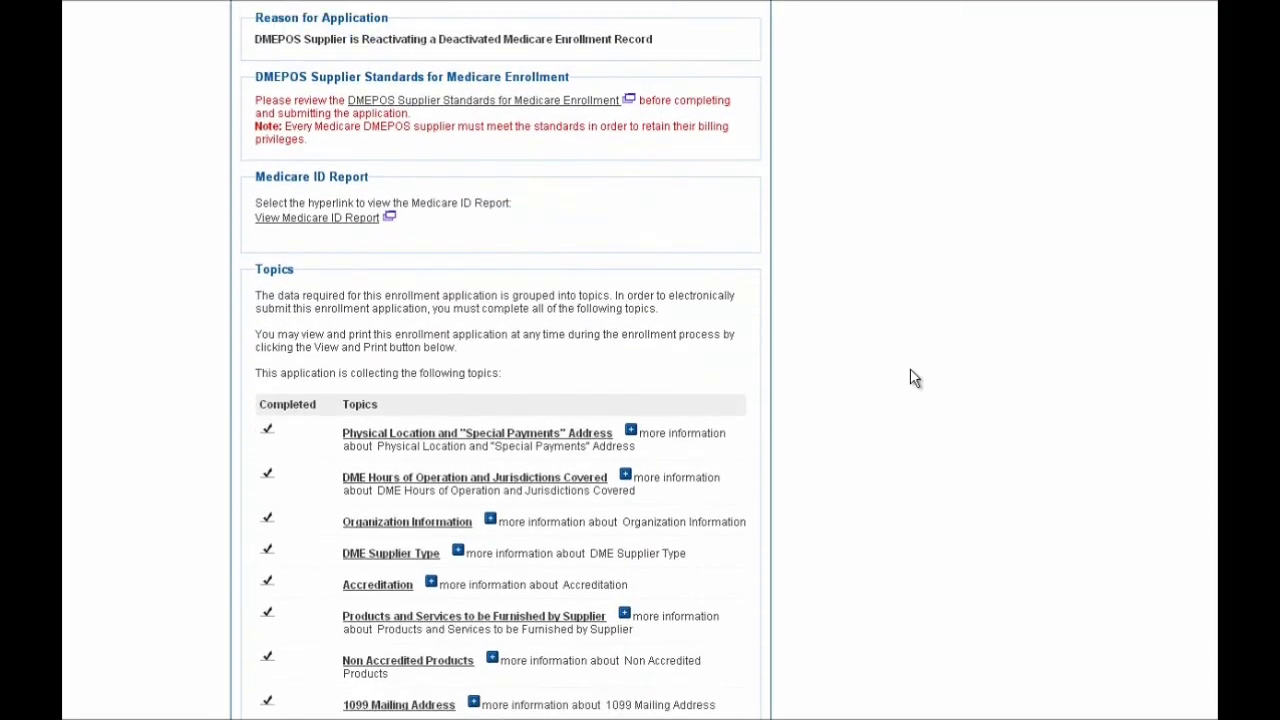
scroll(910, 378, down, 13)
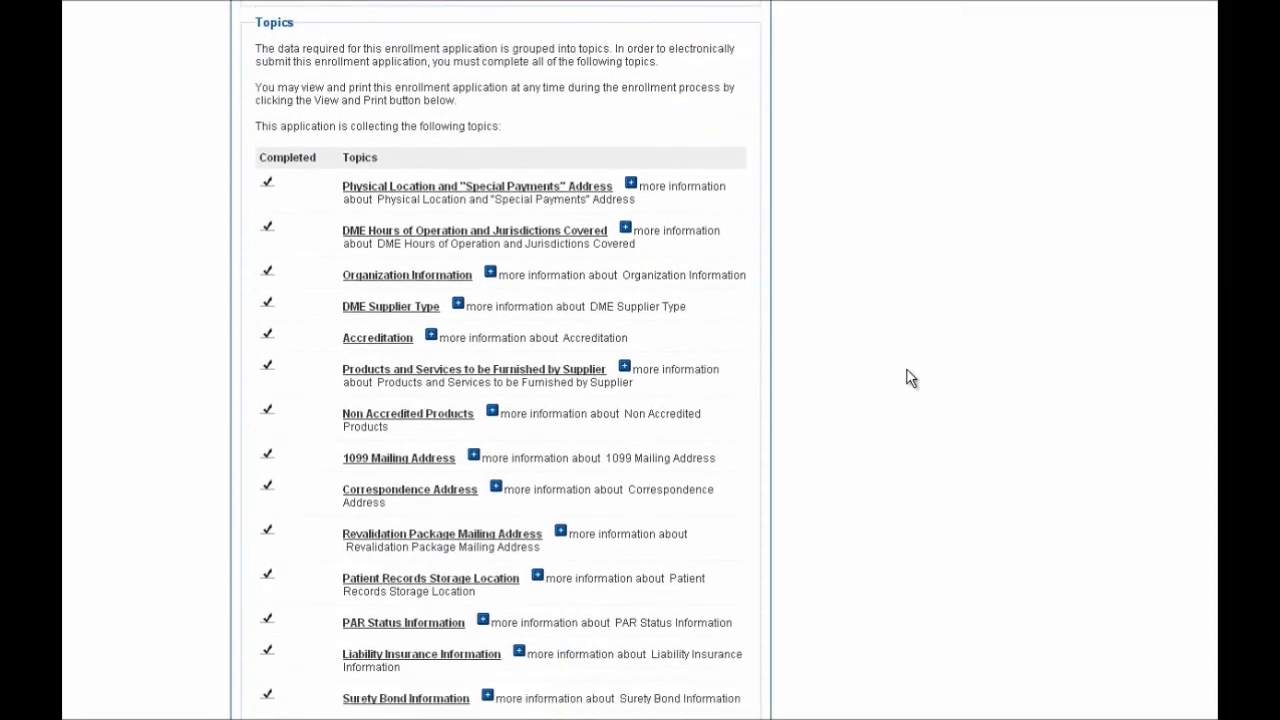
scroll(910, 377, down, 3)
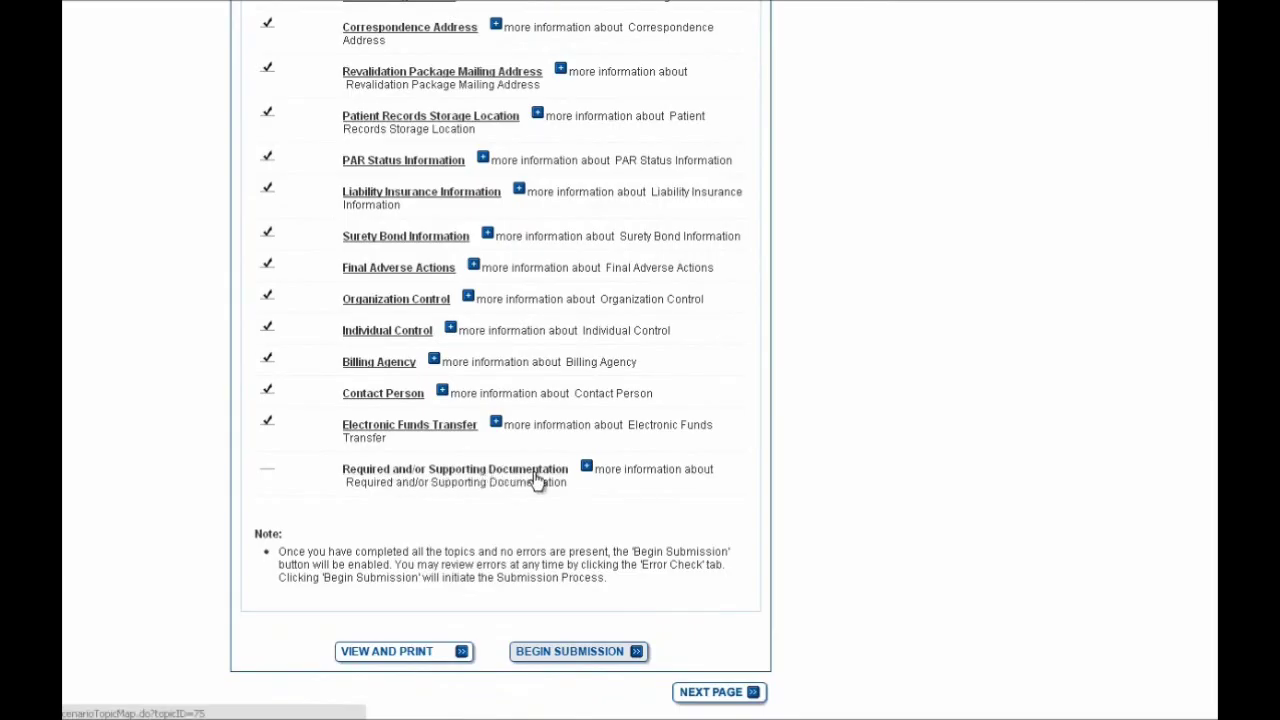
scroll(845, 470, up, 3)
scroll(845, 465, up, 7)
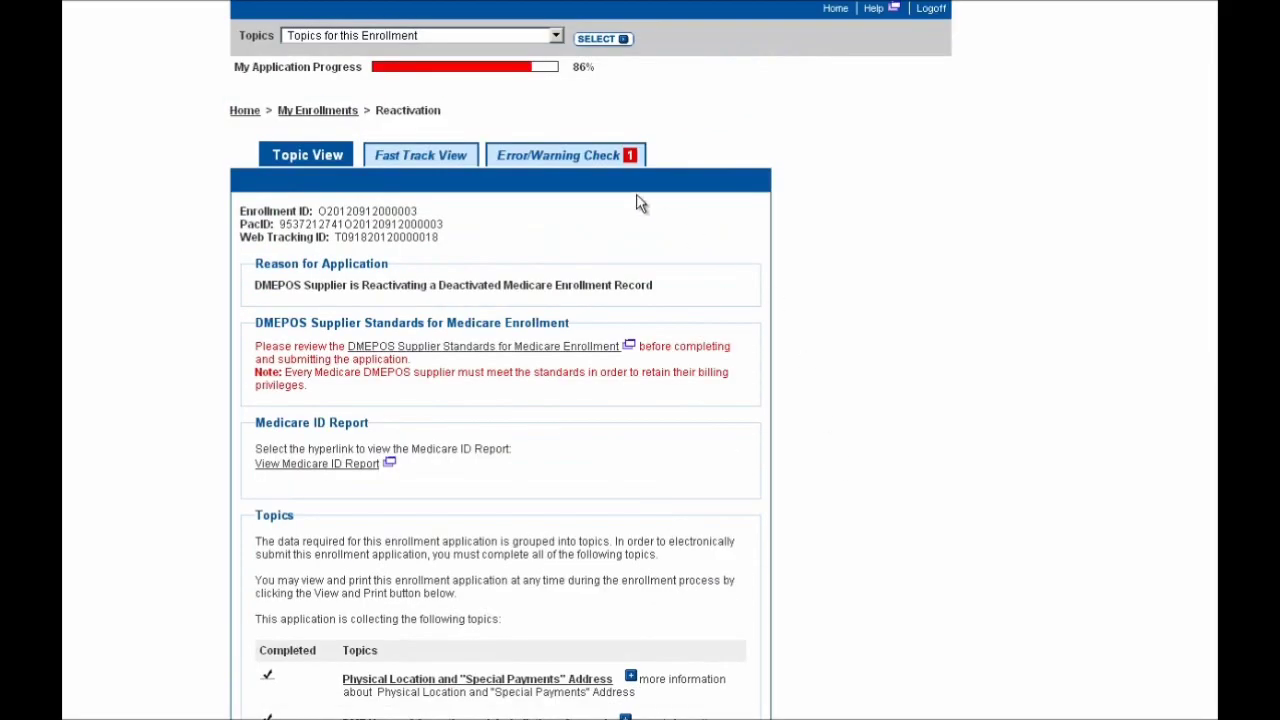
Check the blocking errors and answer No to uploading required or supporting documentation
click(560, 164)
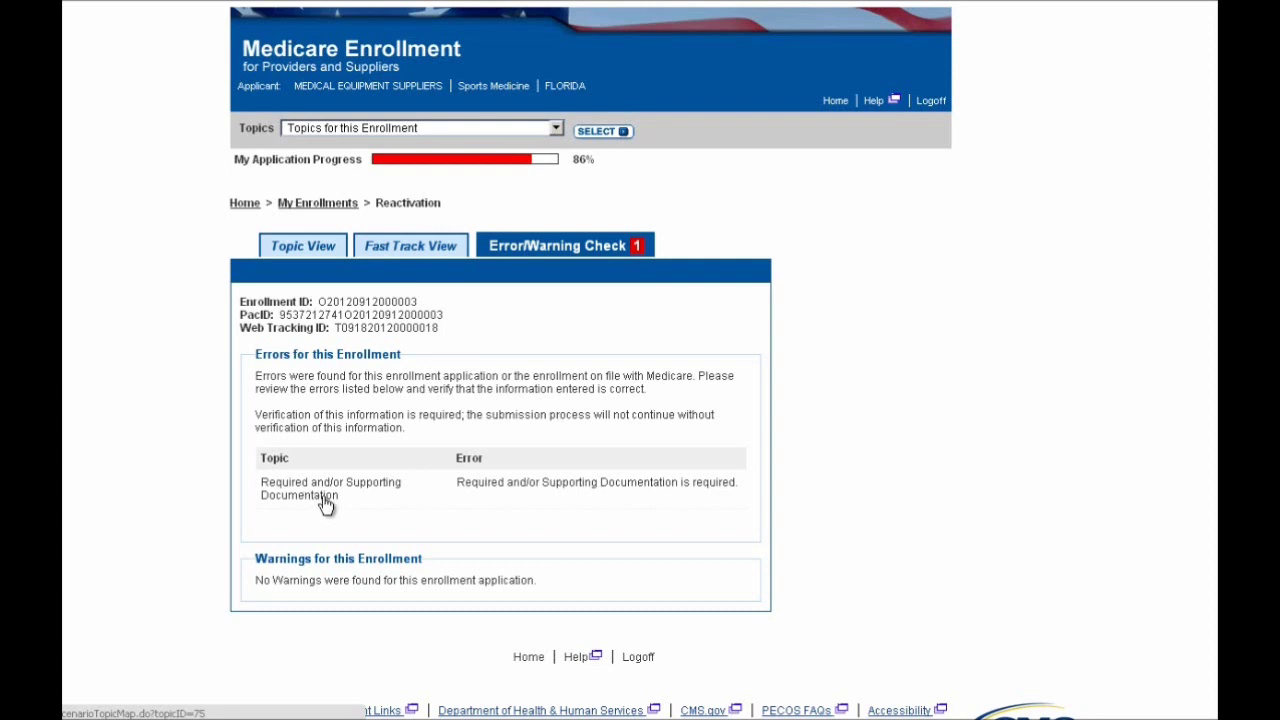
click(330, 506)
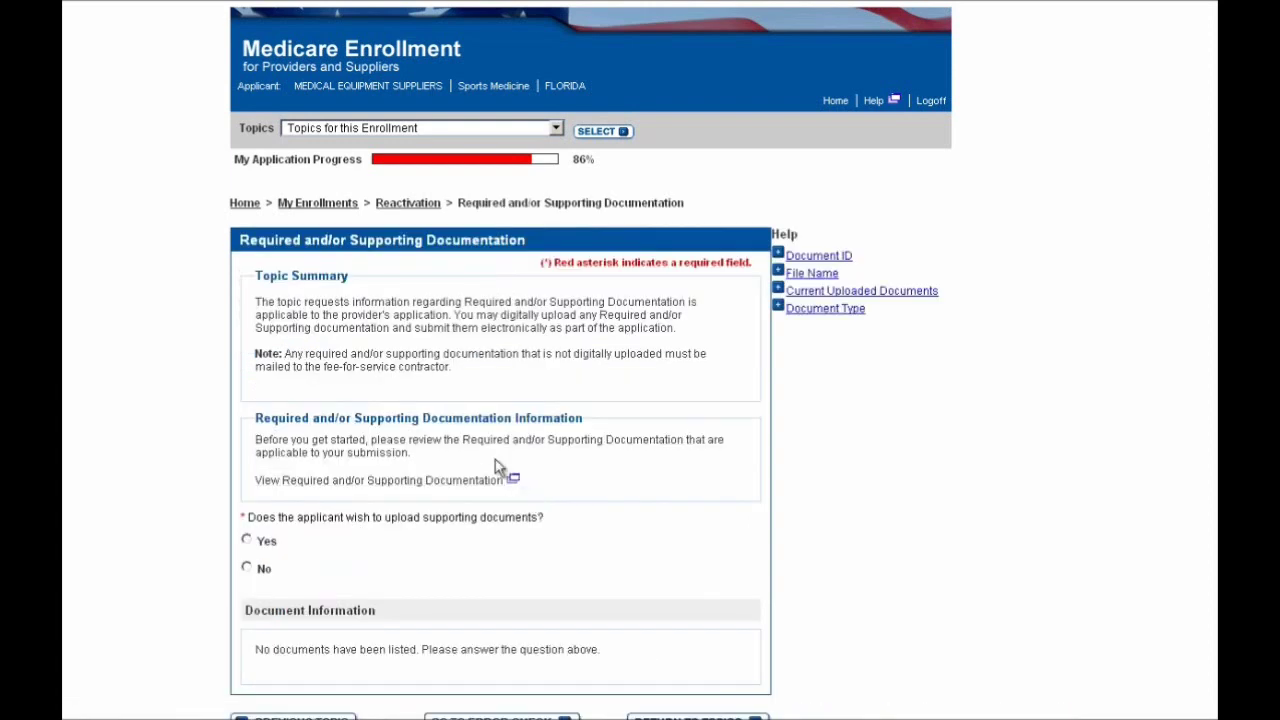
click(264, 570)
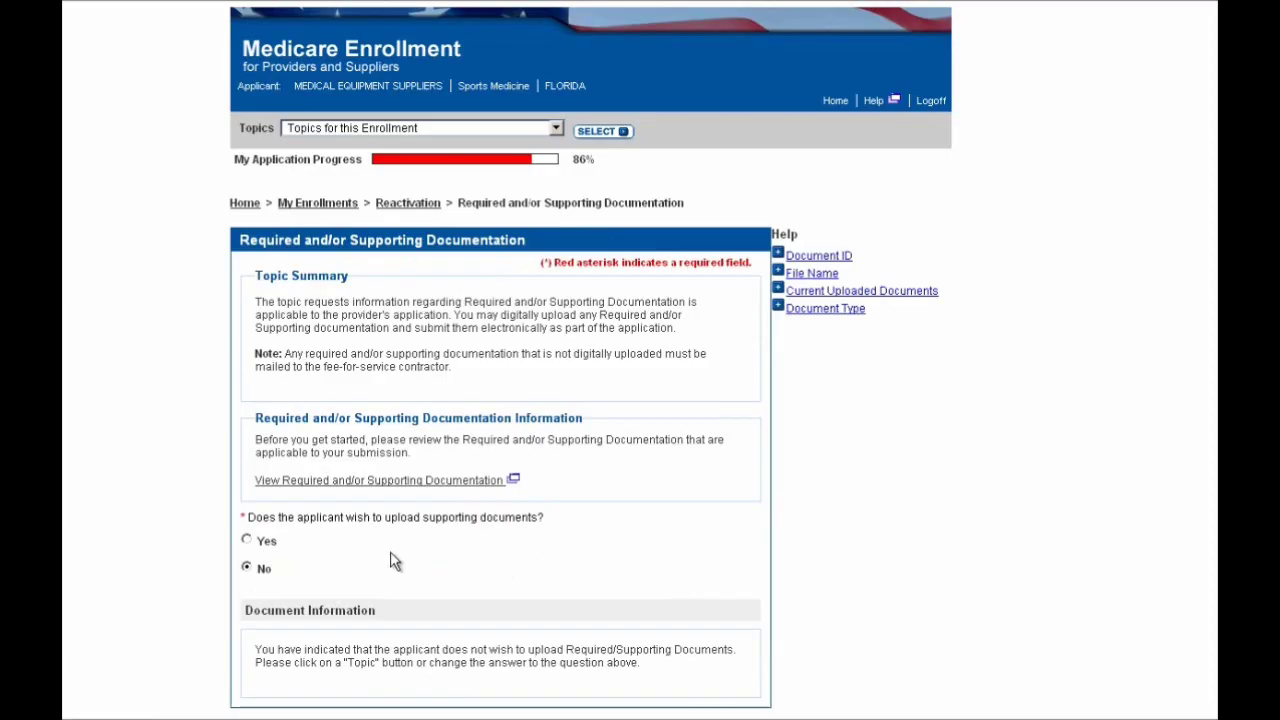
scroll(525, 540, down, 1)
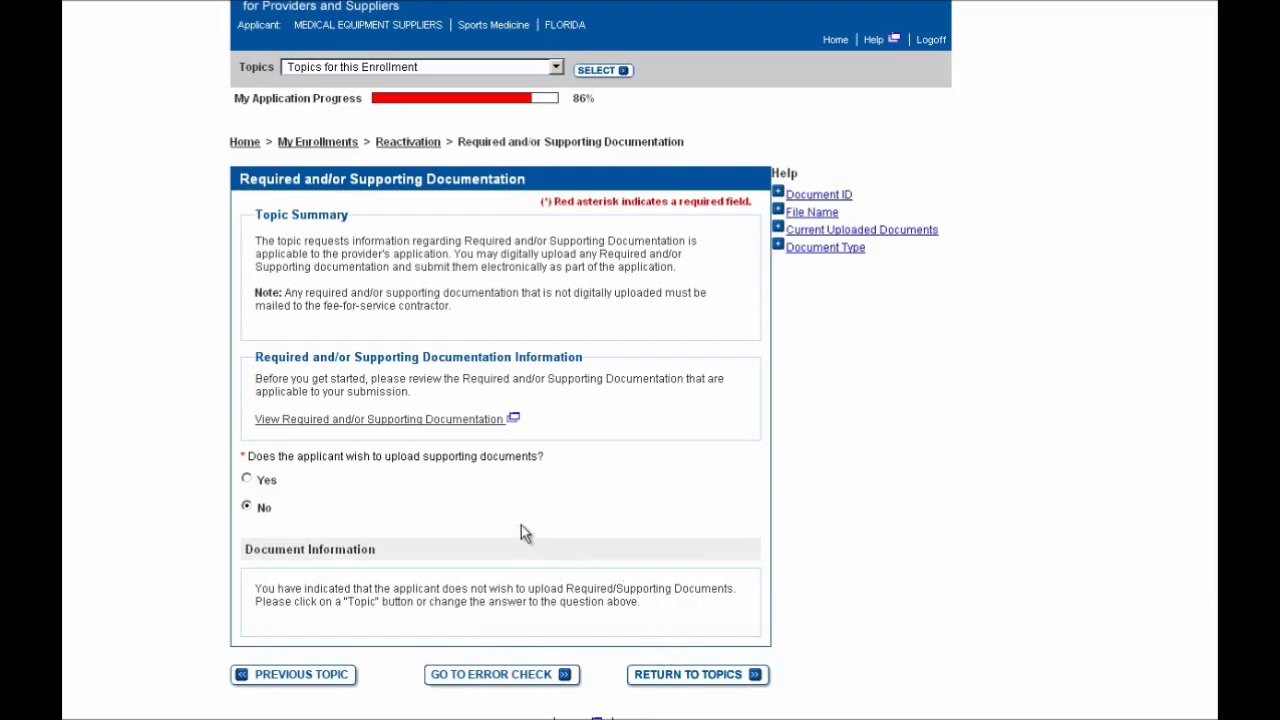
scroll(523, 531, down, 1)
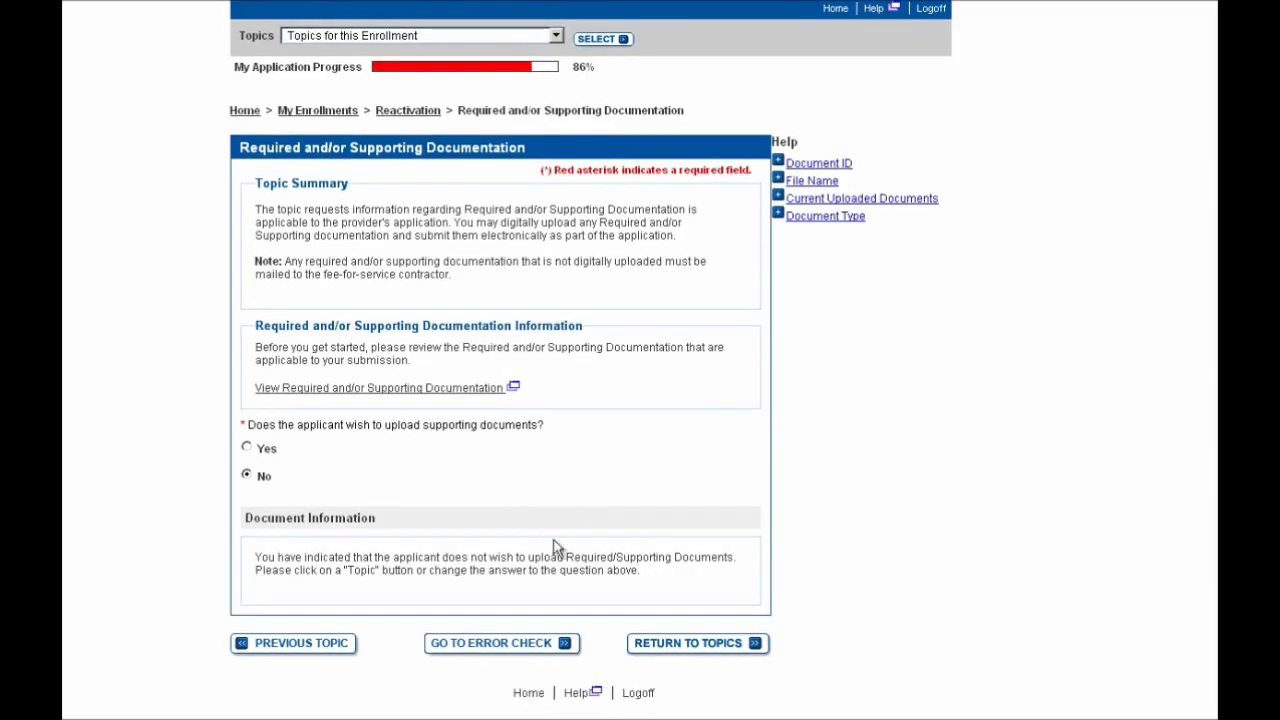
Return to the fully checked topic list and begin submission, reaching the E-Signature Option page
click(718, 648)
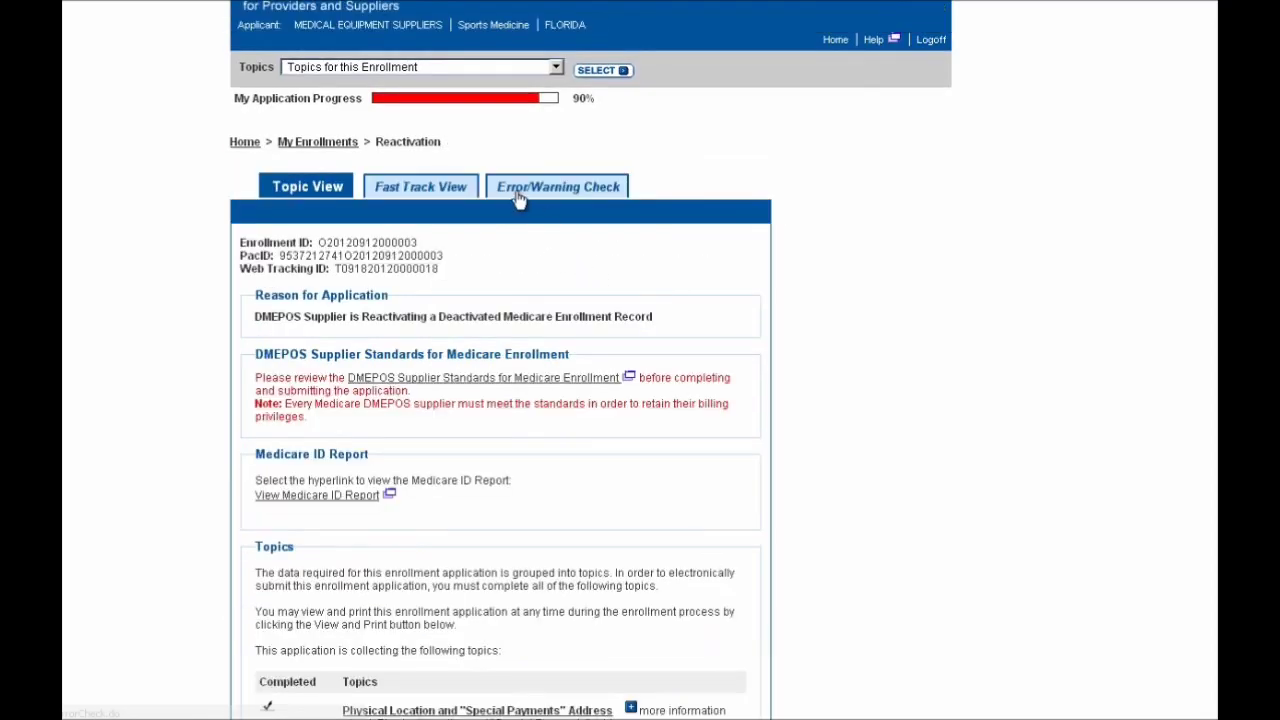
scroll(735, 496, down, 1)
scroll(735, 497, down, 5)
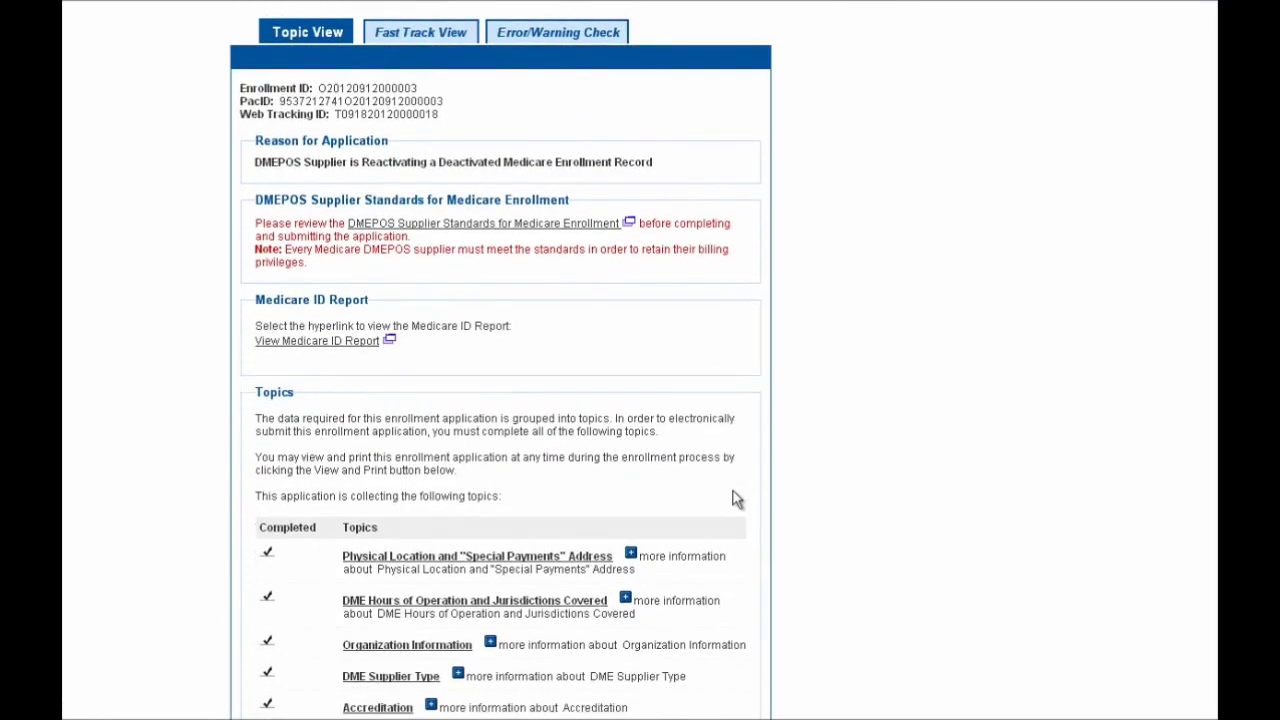
scroll(735, 498, down, 3)
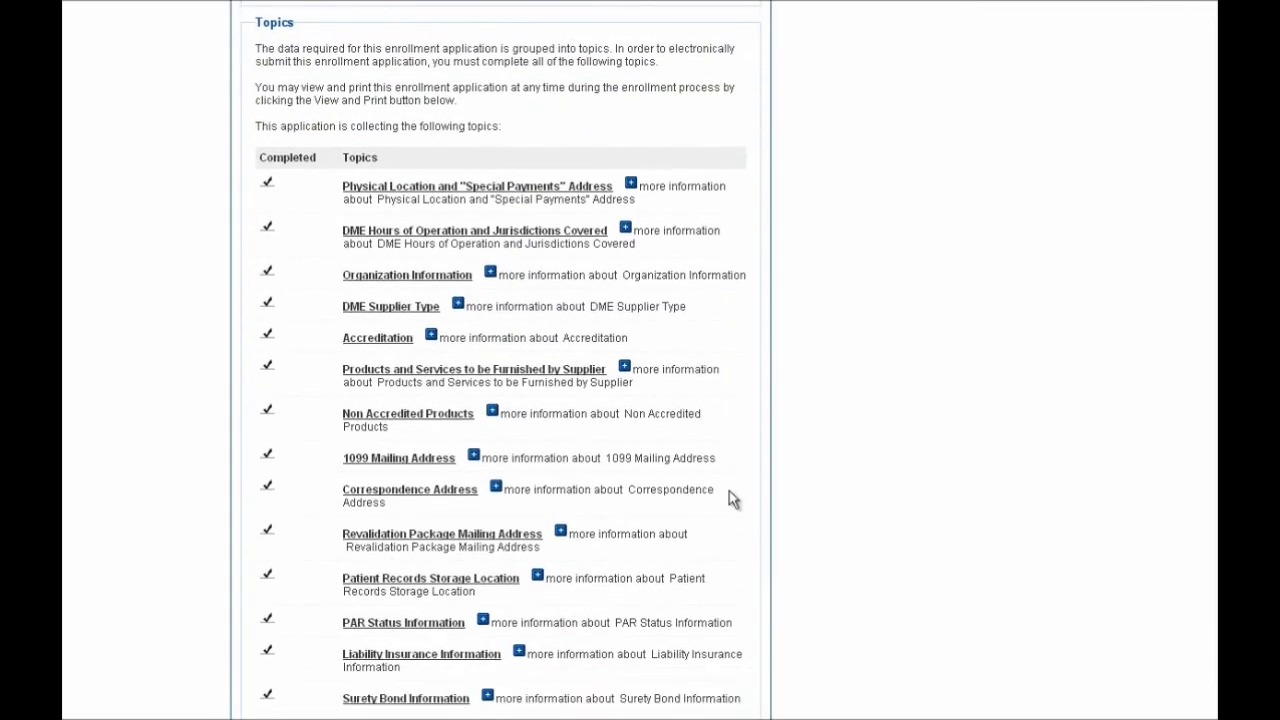
scroll(731, 497, down, 3)
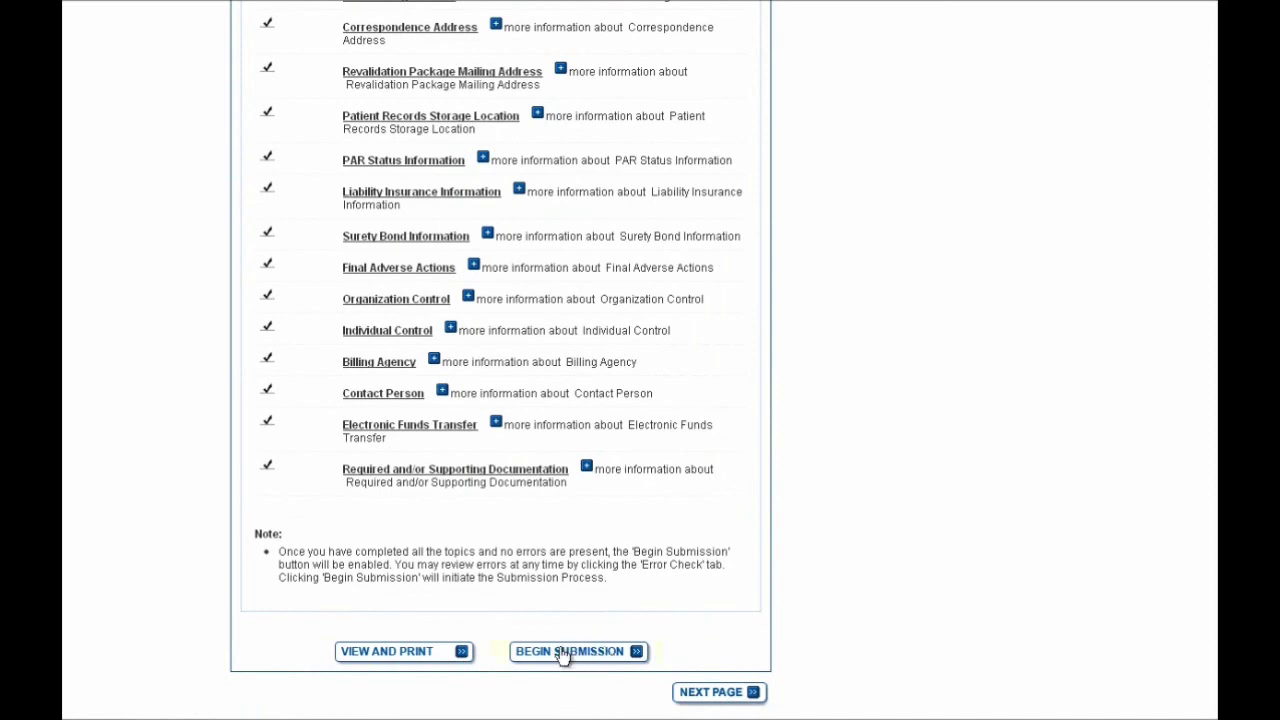
click(591, 658)
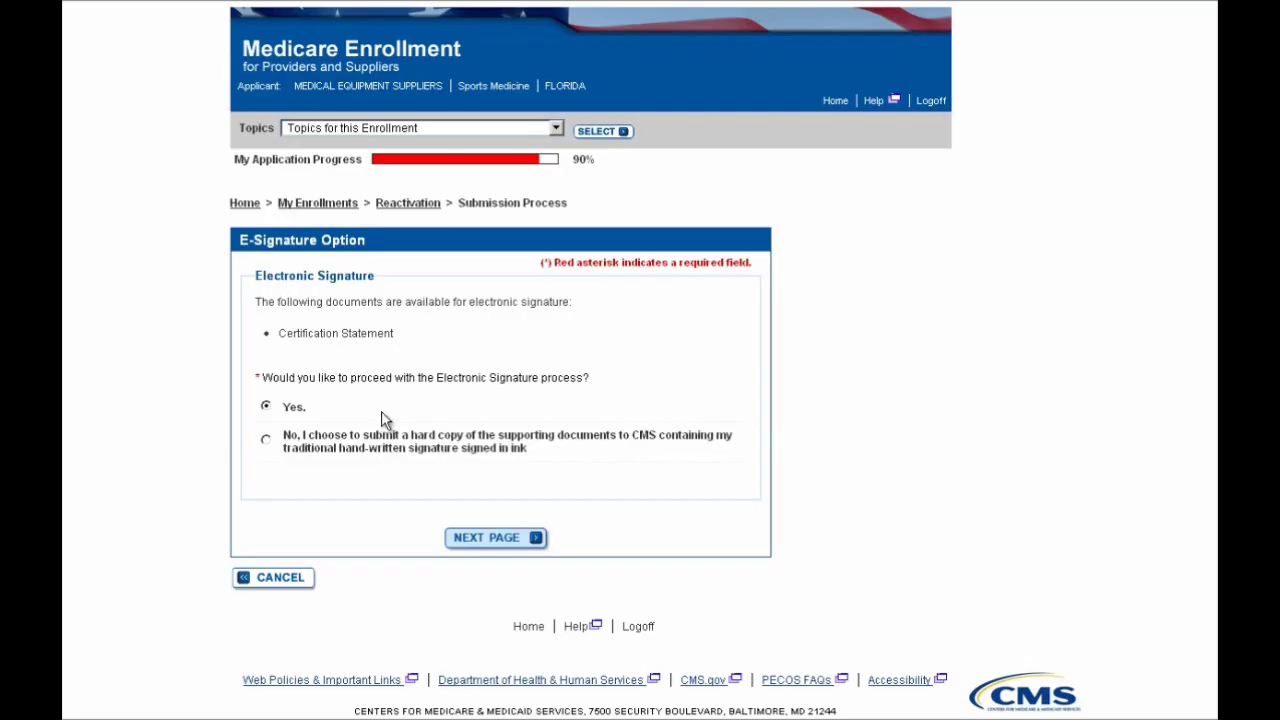
Proceed with e-signature and apply the only authorized signer
click(486, 541)
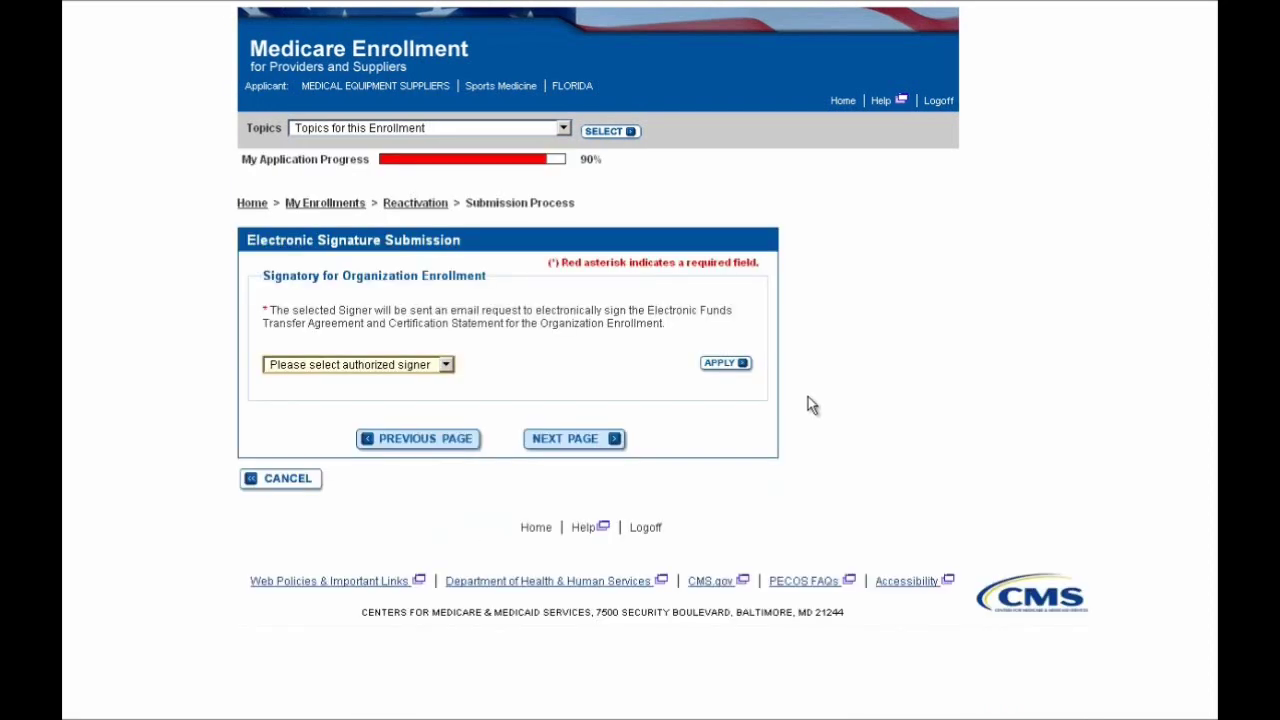
click(422, 372)
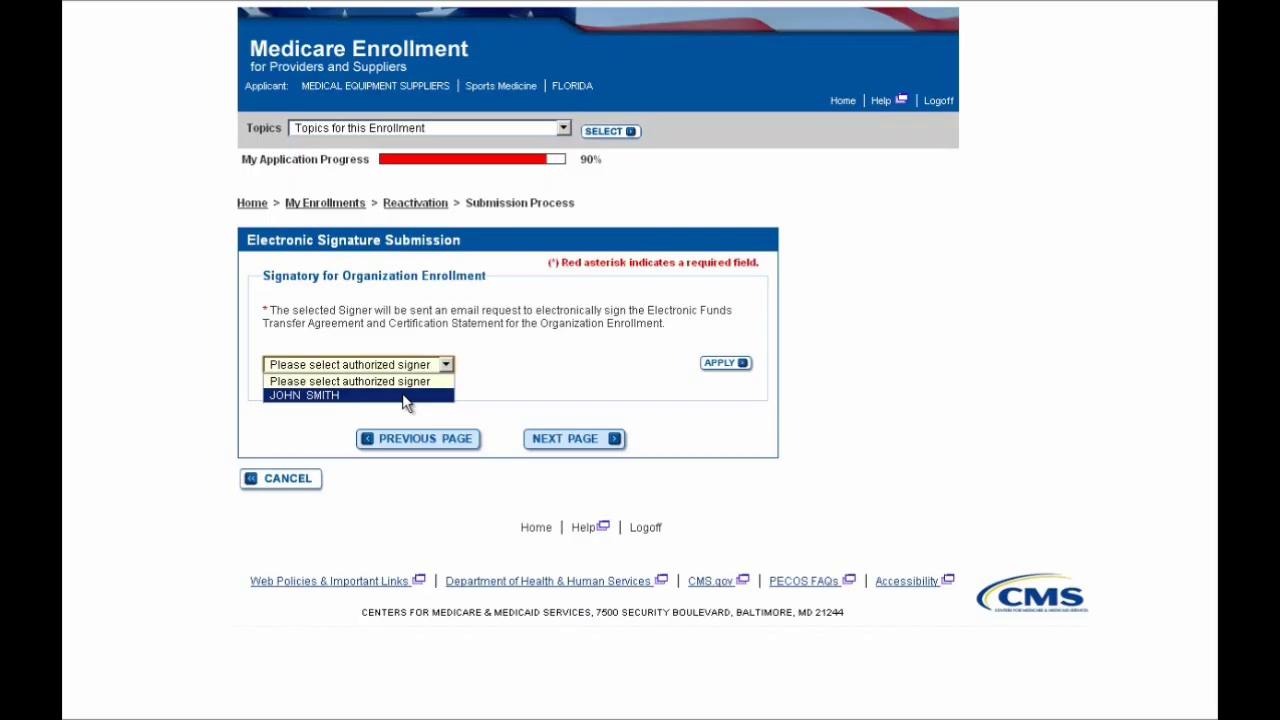
click(406, 396)
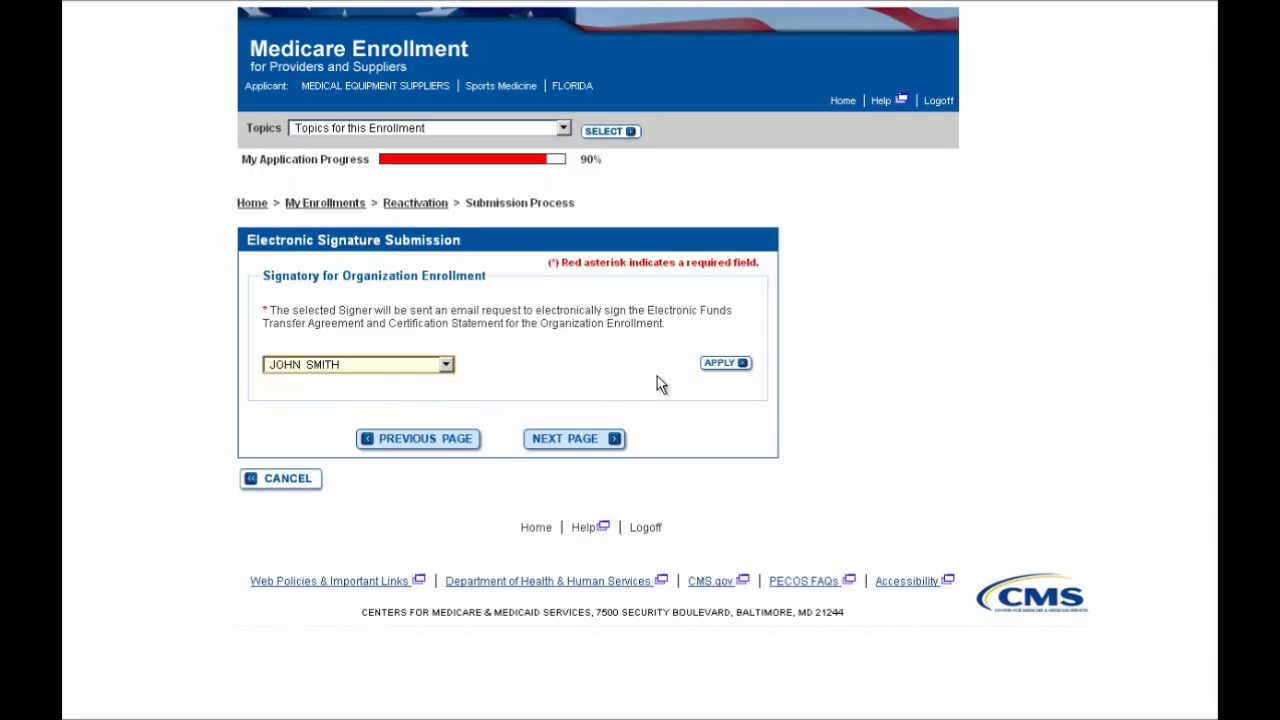
click(714, 366)
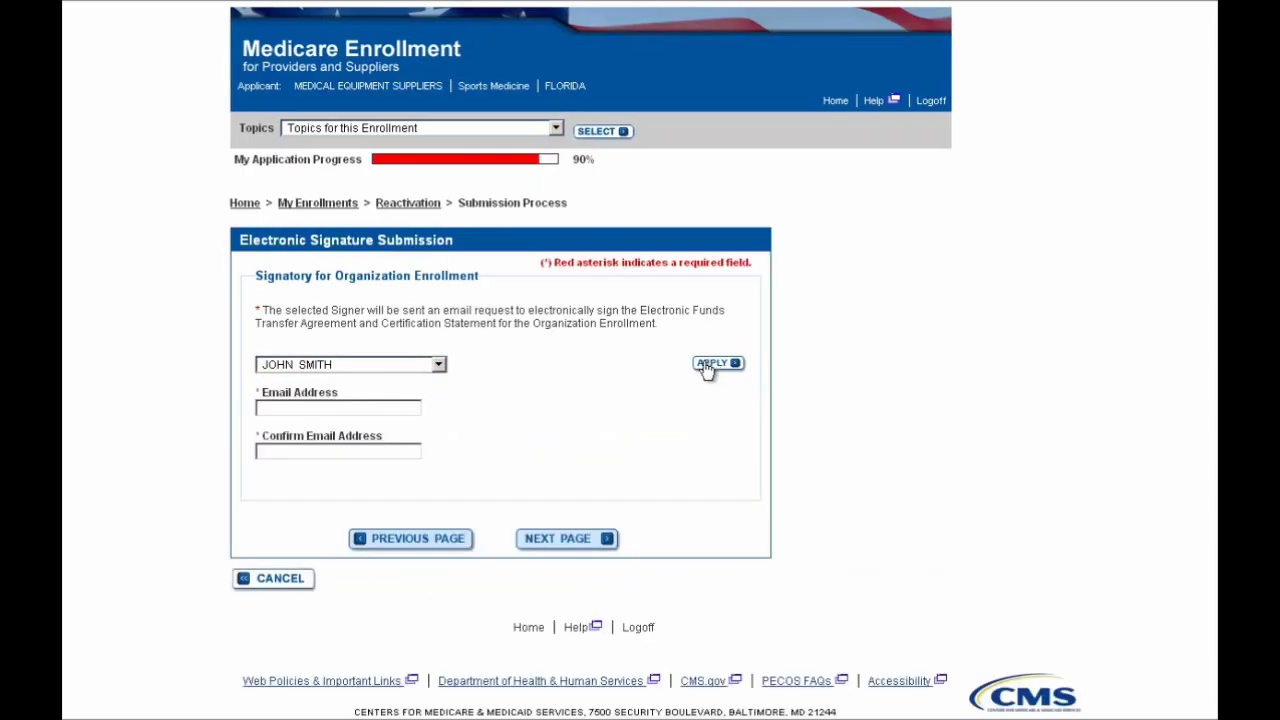
Enter the signer's e-mail address and confirm it
click(372, 408)
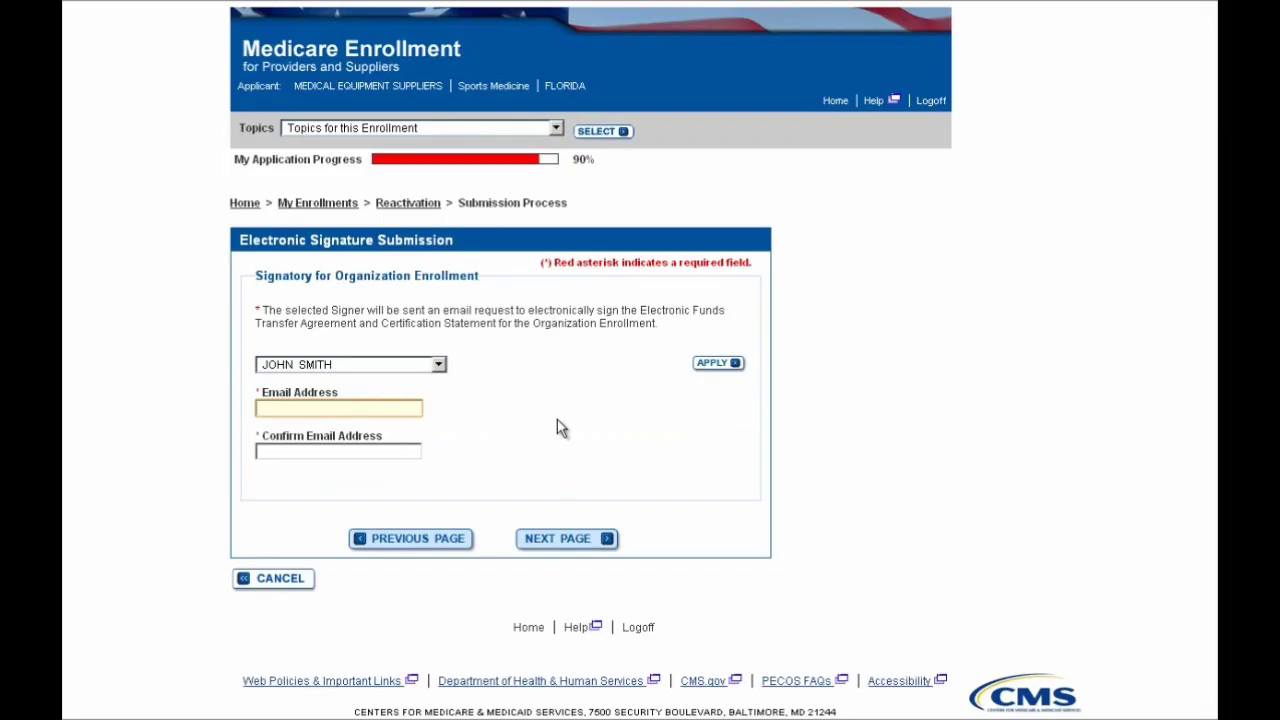
text(pecos@test.com)
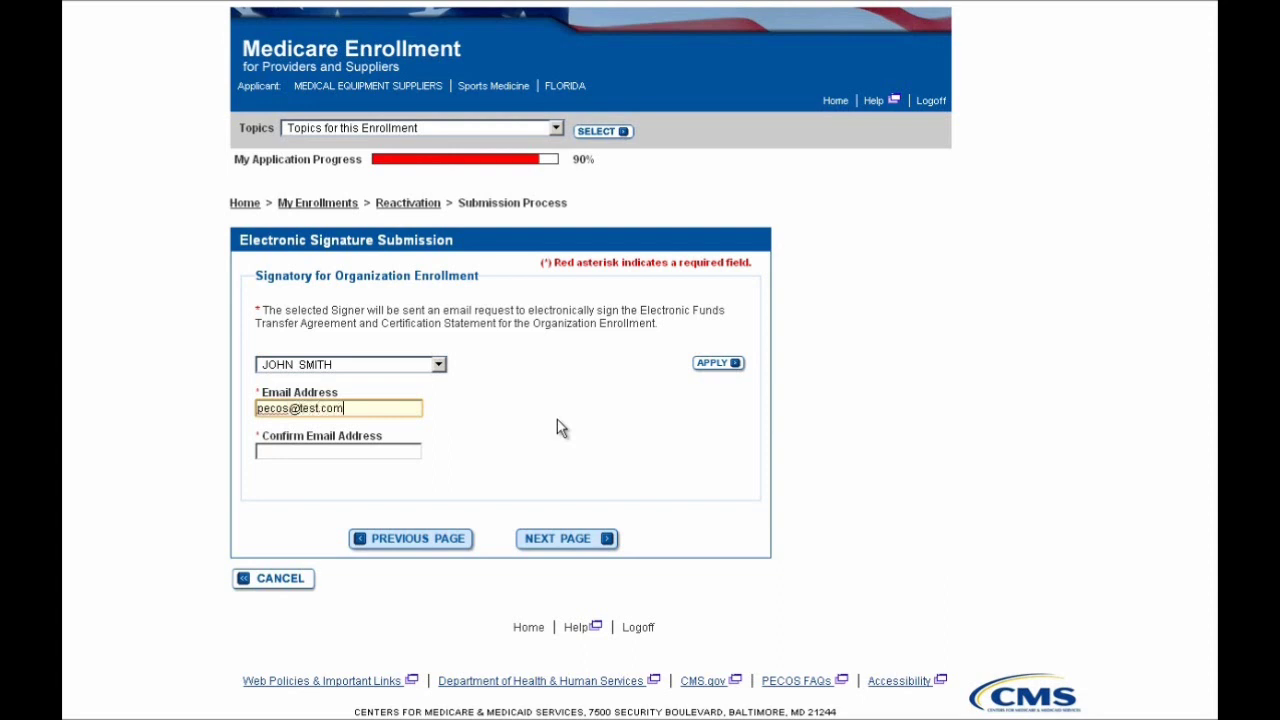
key(Tab)
text(pecos)
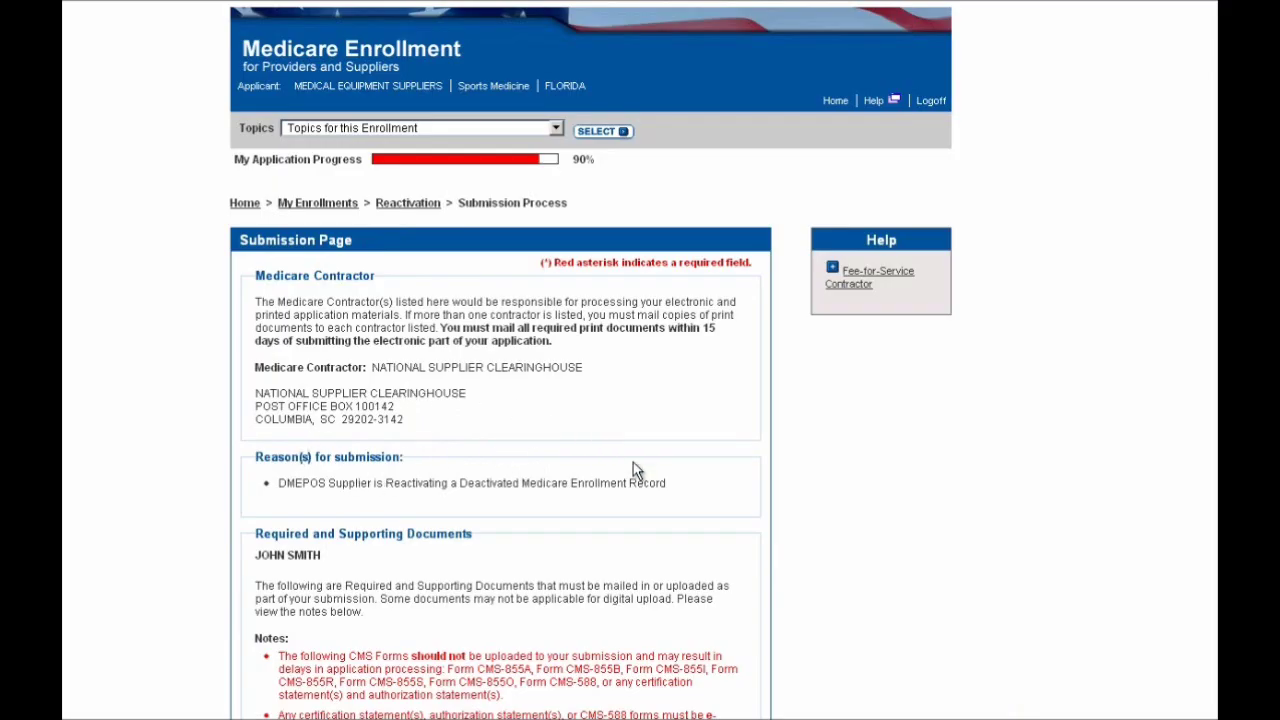
scroll(785, 487, down, 3)
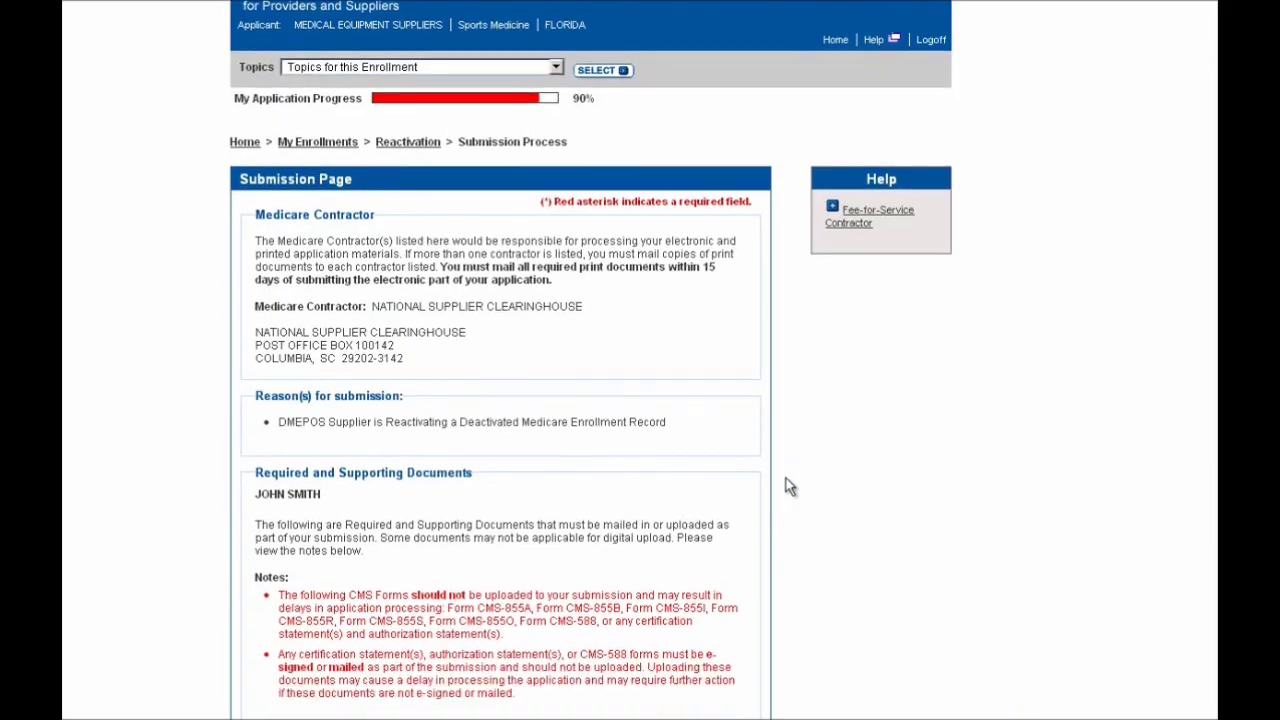
scroll(790, 487, down, 2)
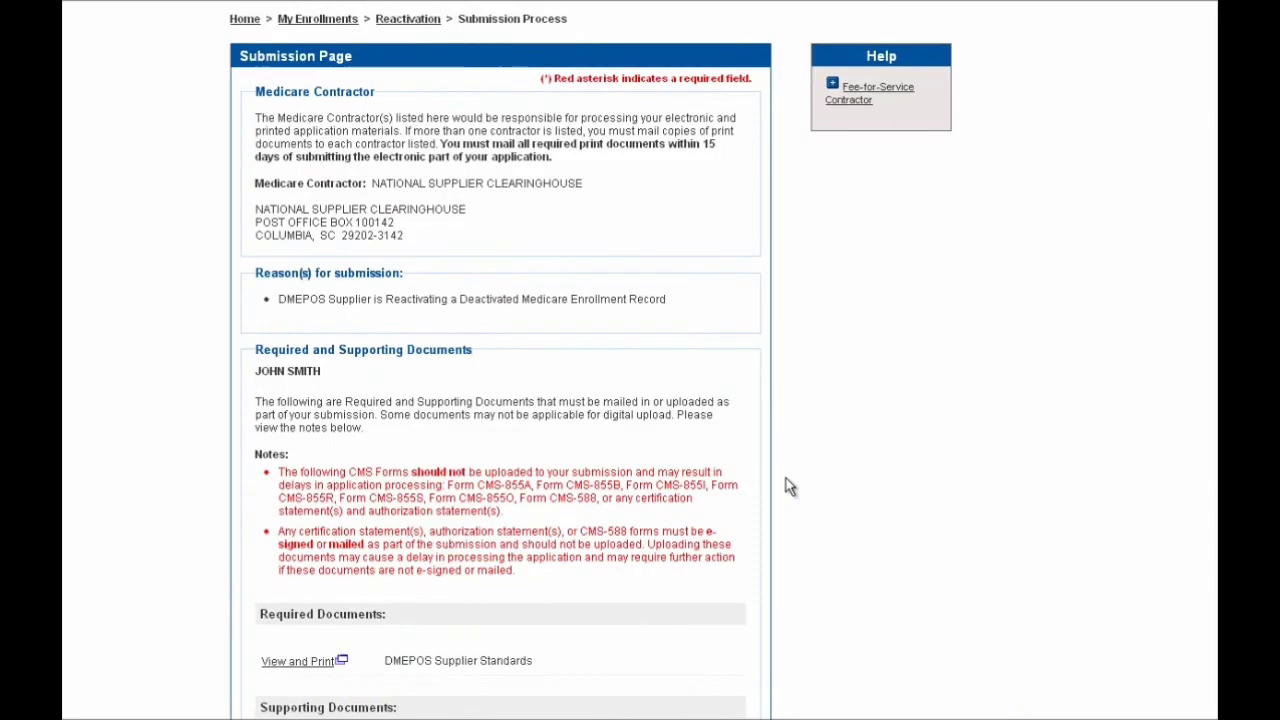
scroll(790, 487, down, 4)
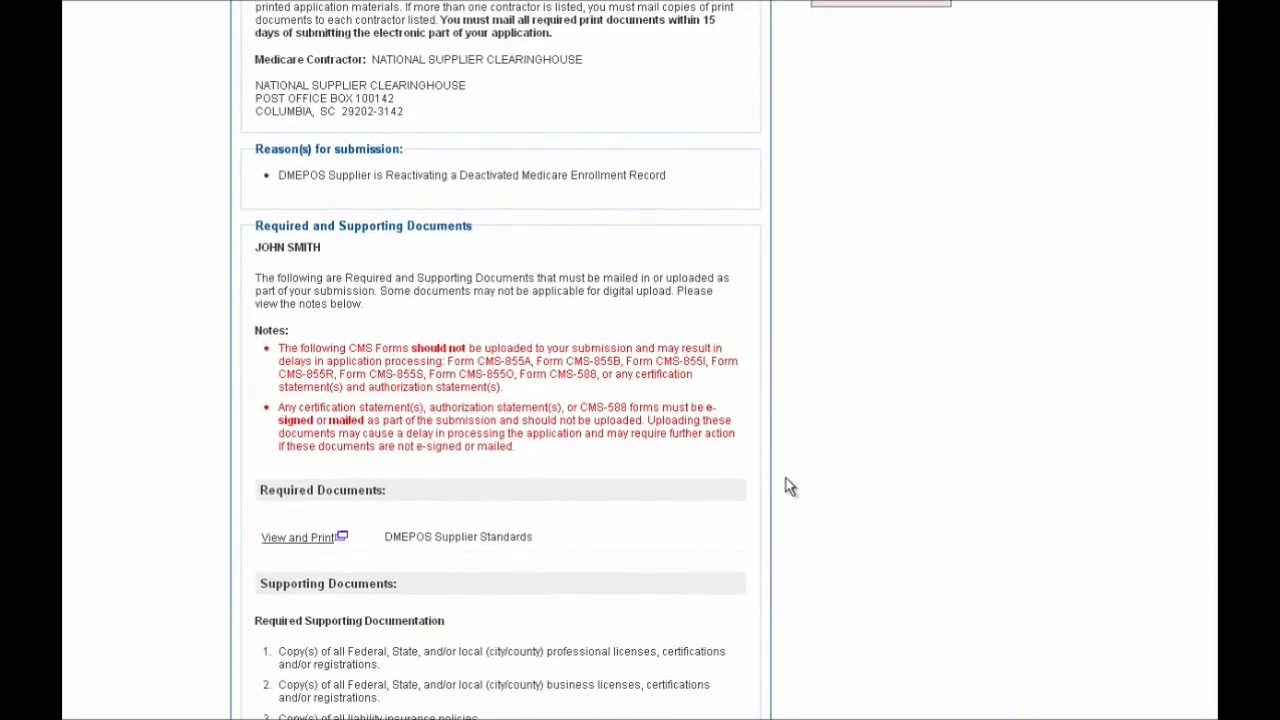
scroll(786, 480, down, 5)
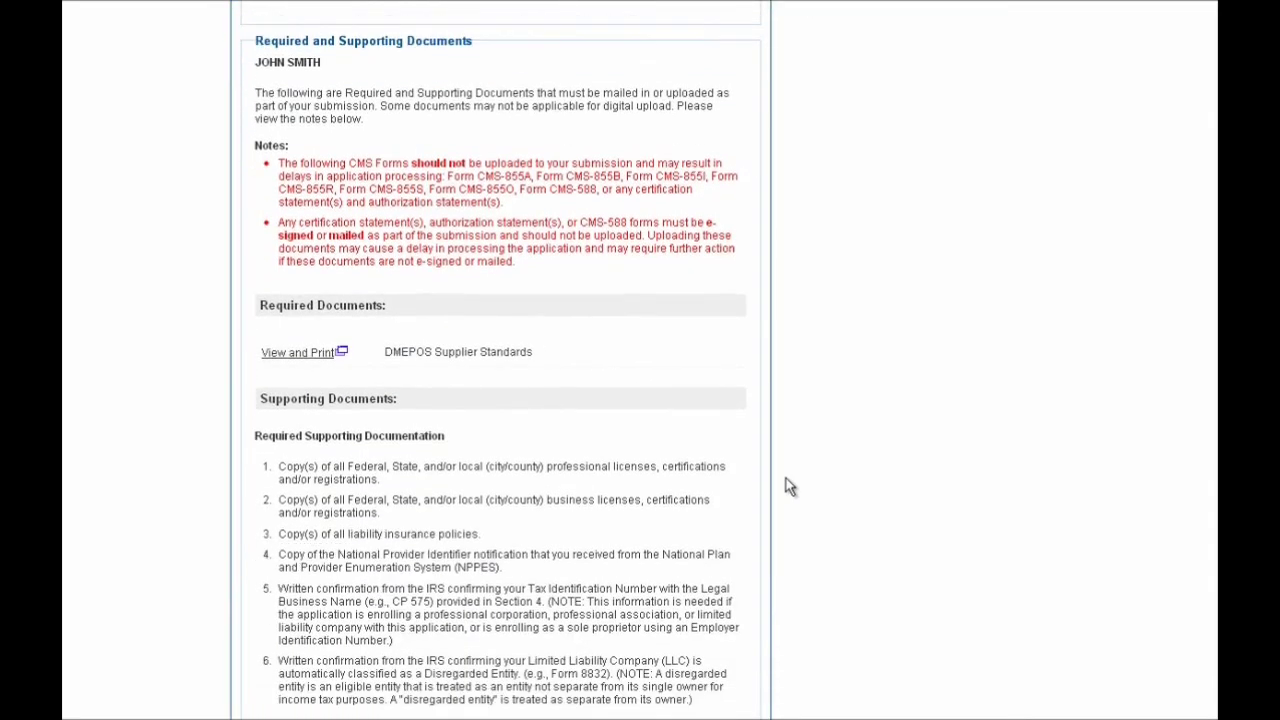
scroll(786, 484, down, 2)
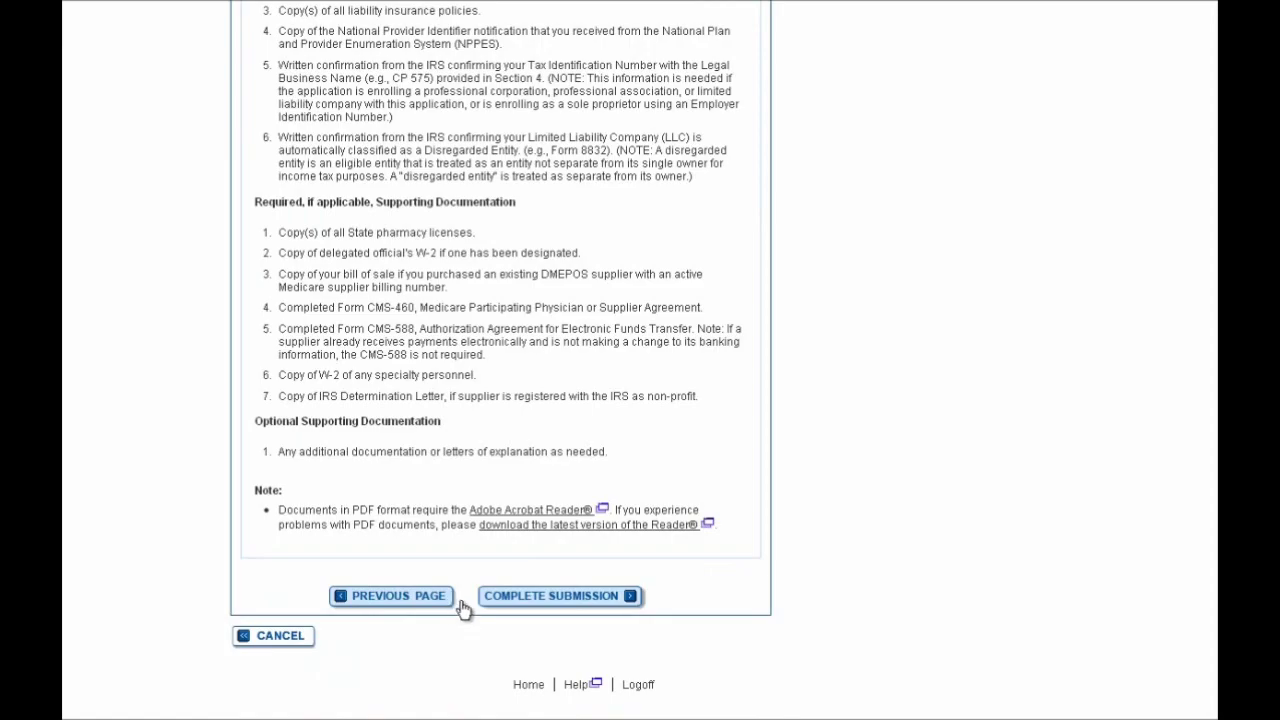
scroll(781, 586, up, 1)
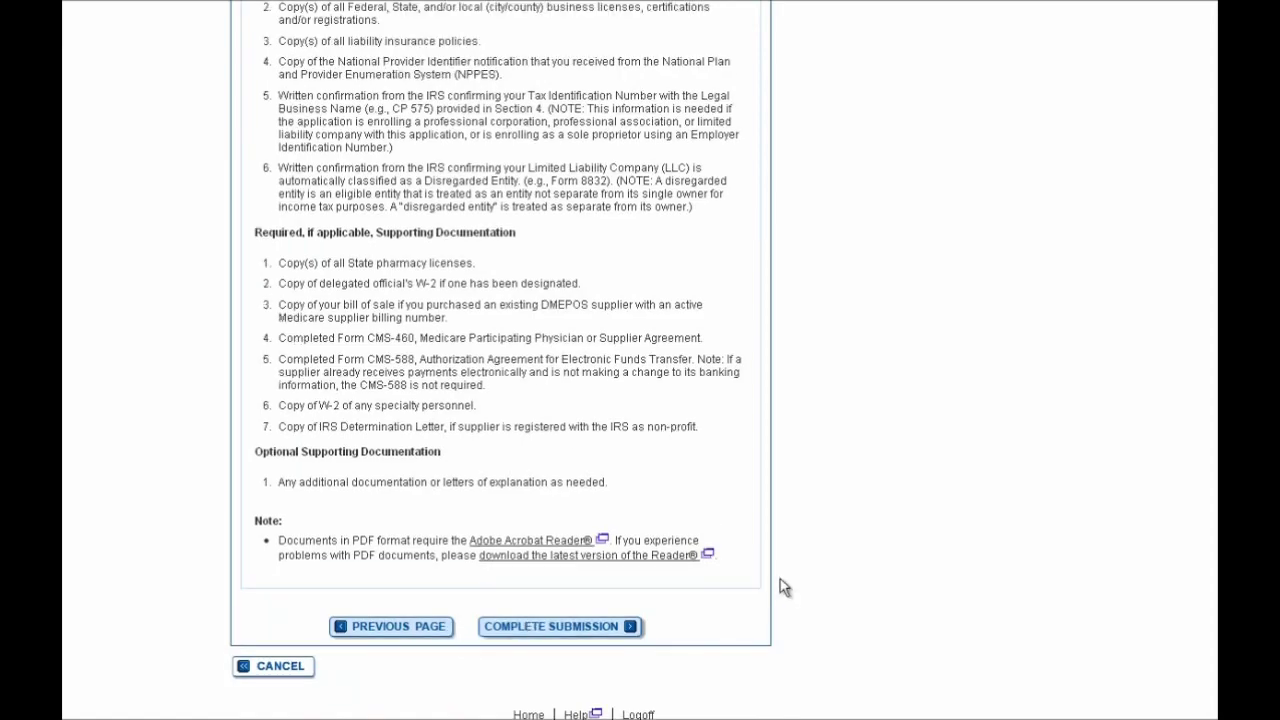
scroll(780, 586, down, 1)
scroll(617, 631, down, 1)
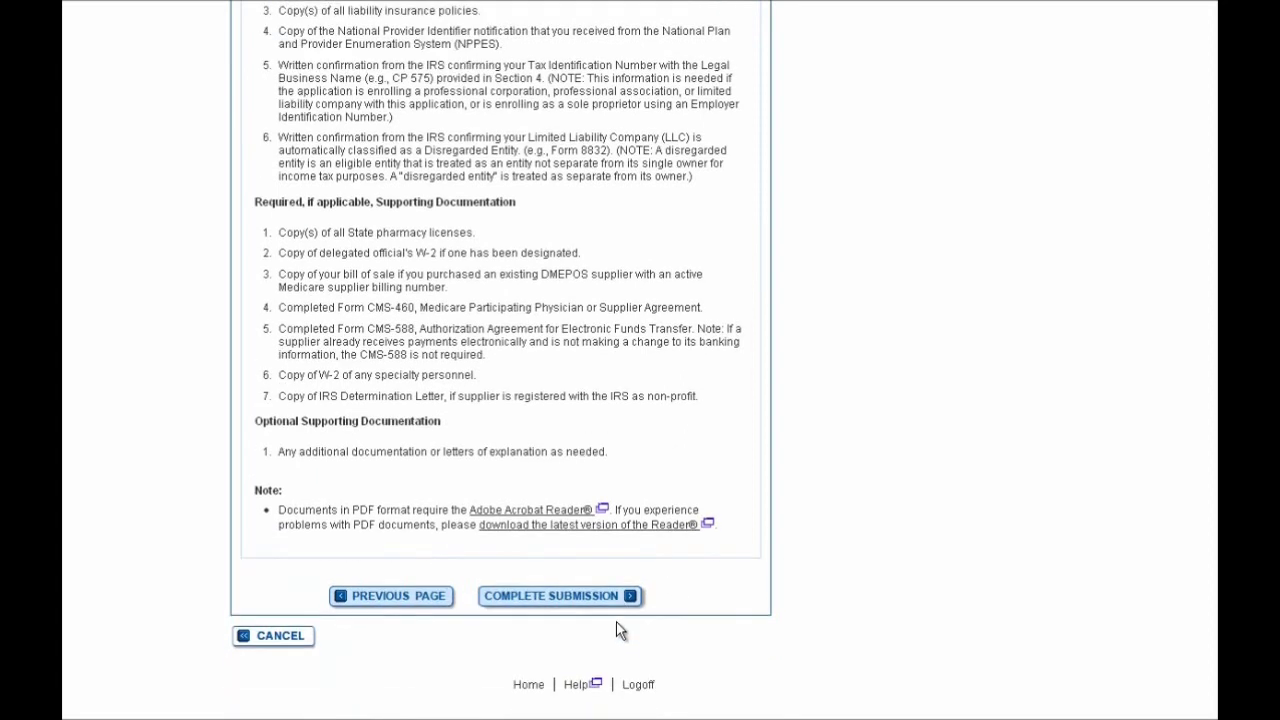
Submit the DMEPOS reactivation application and acknowledge the IMPORTANT notice to reach the confirmation receipt
click(558, 600)
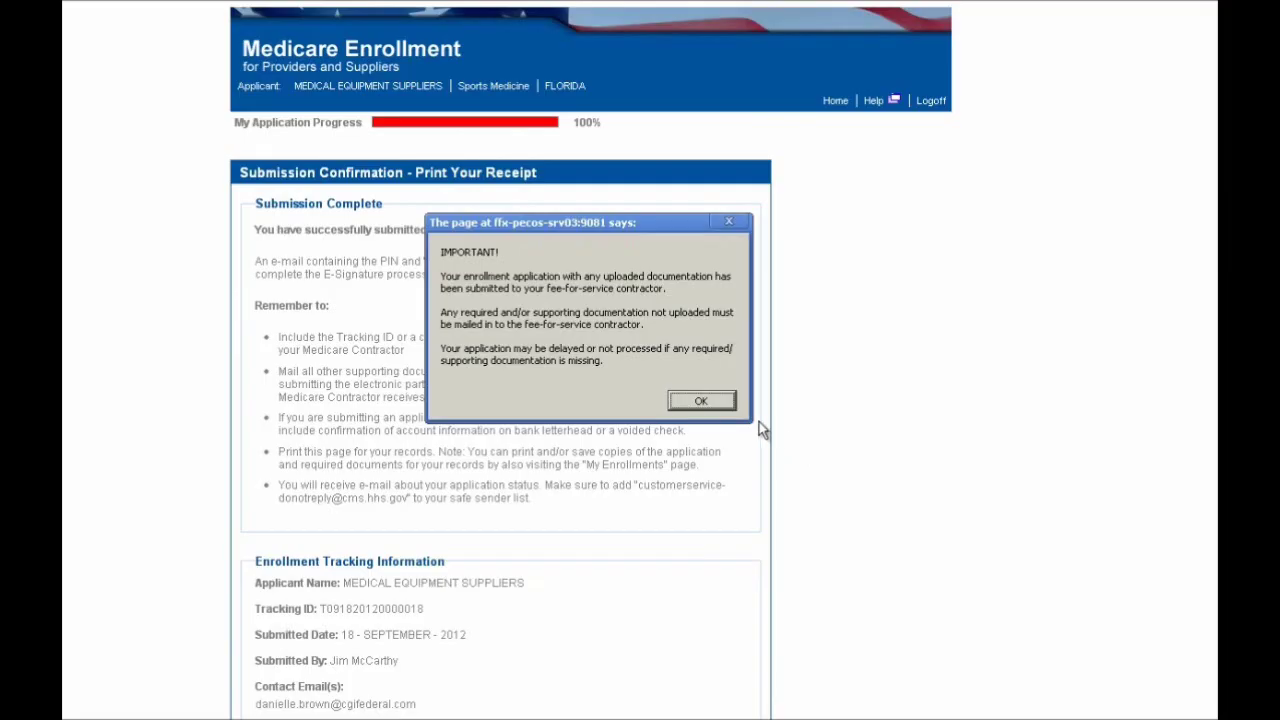
click(701, 402)
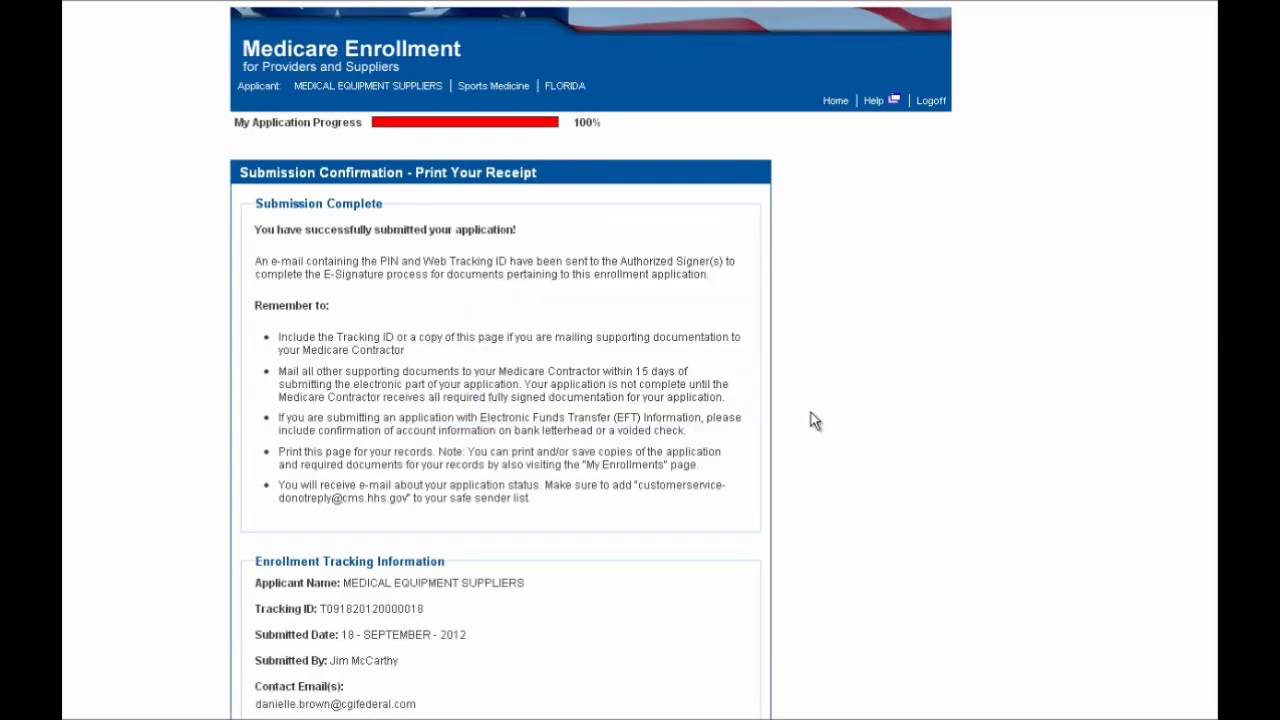